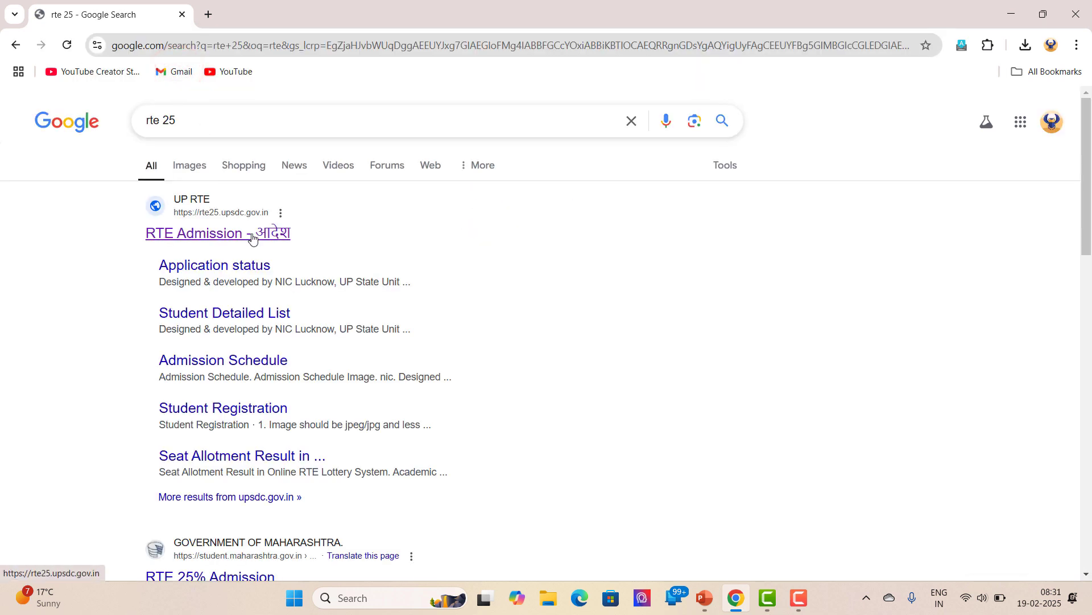
Go from the Google result to the UP RTE portal's New Student Registration form
left_click(253, 238)
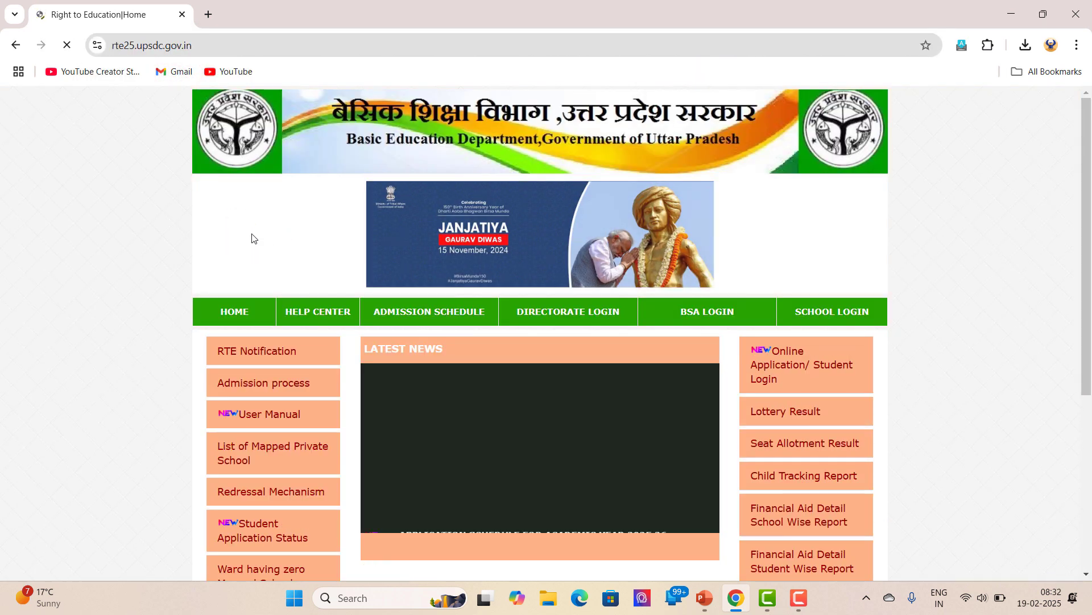
left_click(777, 372)
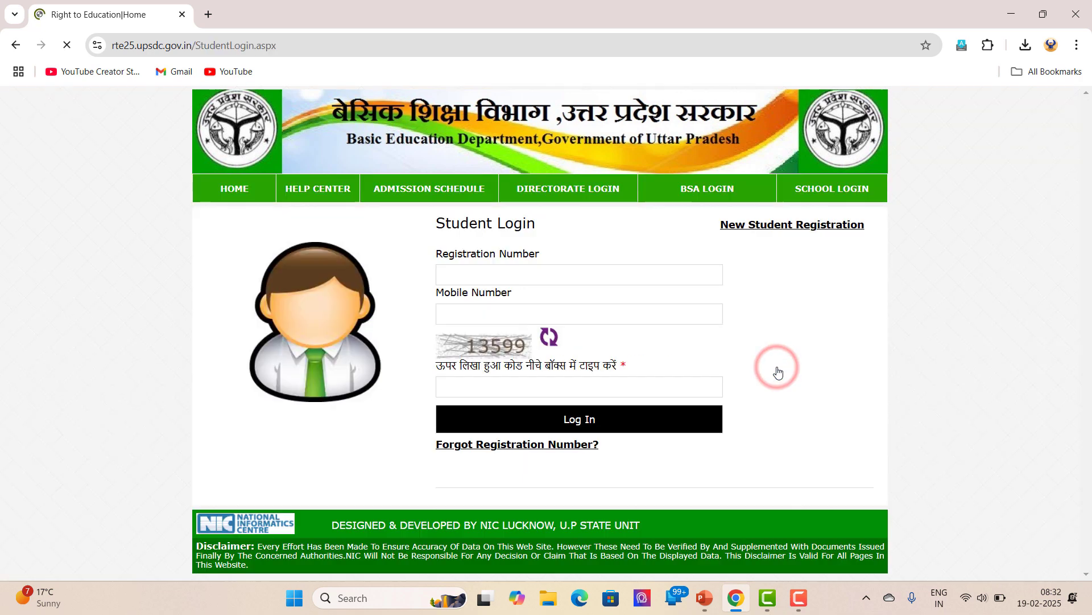
left_click(780, 230)
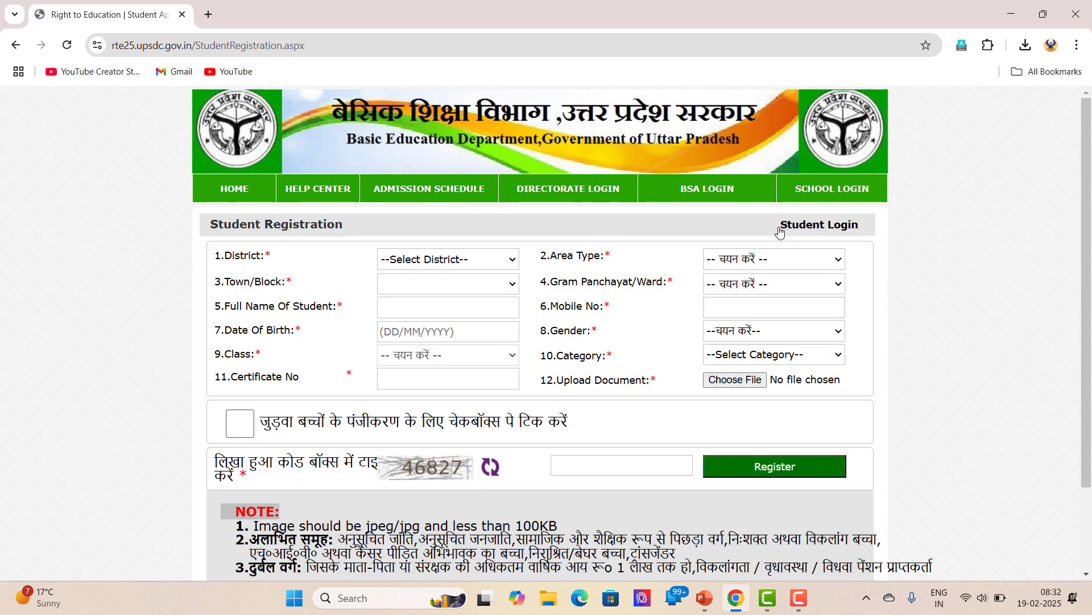
Set the district to PRATAPGARH and the area type to Rural
left_click(492, 260)
scroll(492, 250, "down", 1)
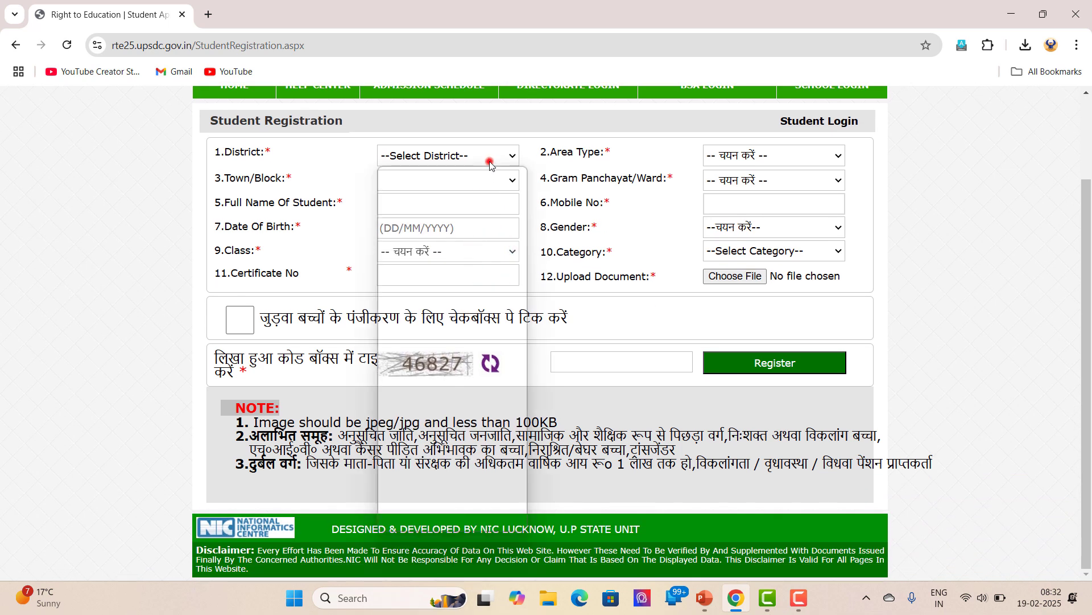
left_click(489, 160)
type("mau")
scroll(446, 439, "down", 5)
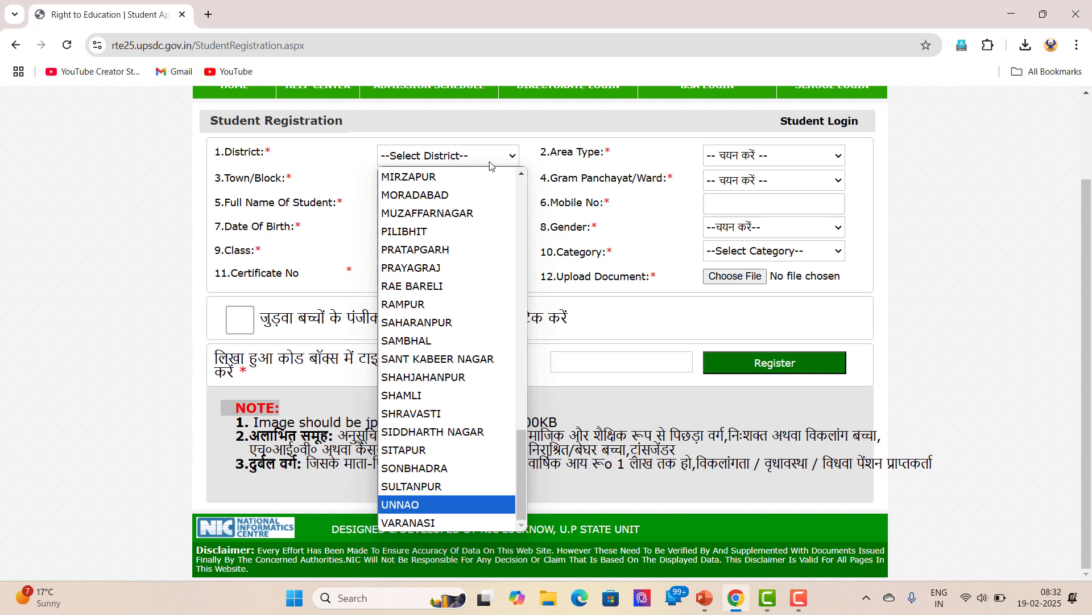
left_click(418, 257)
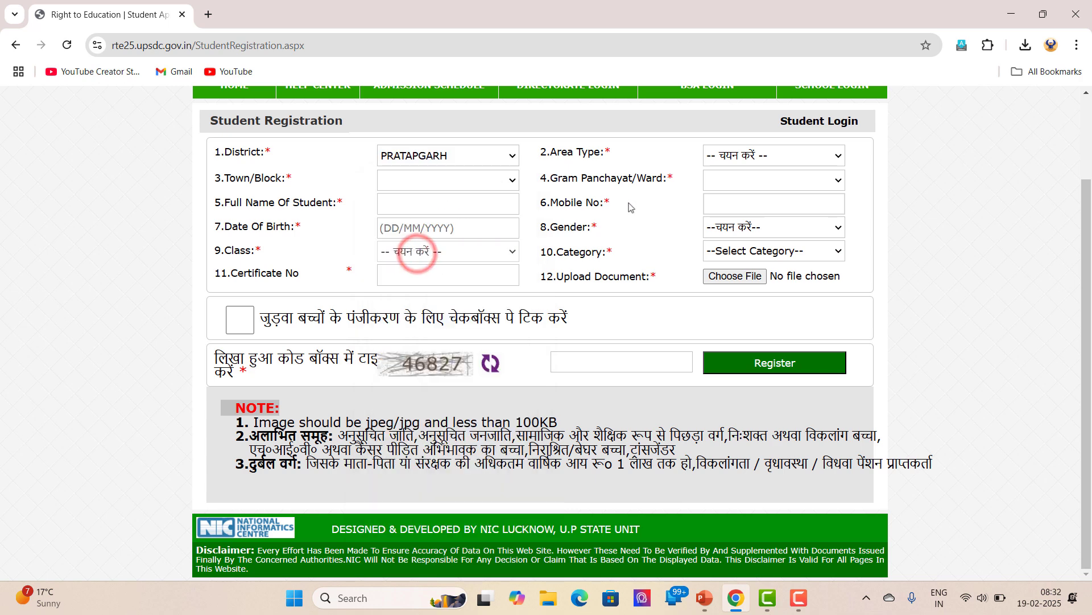
left_click(840, 153)
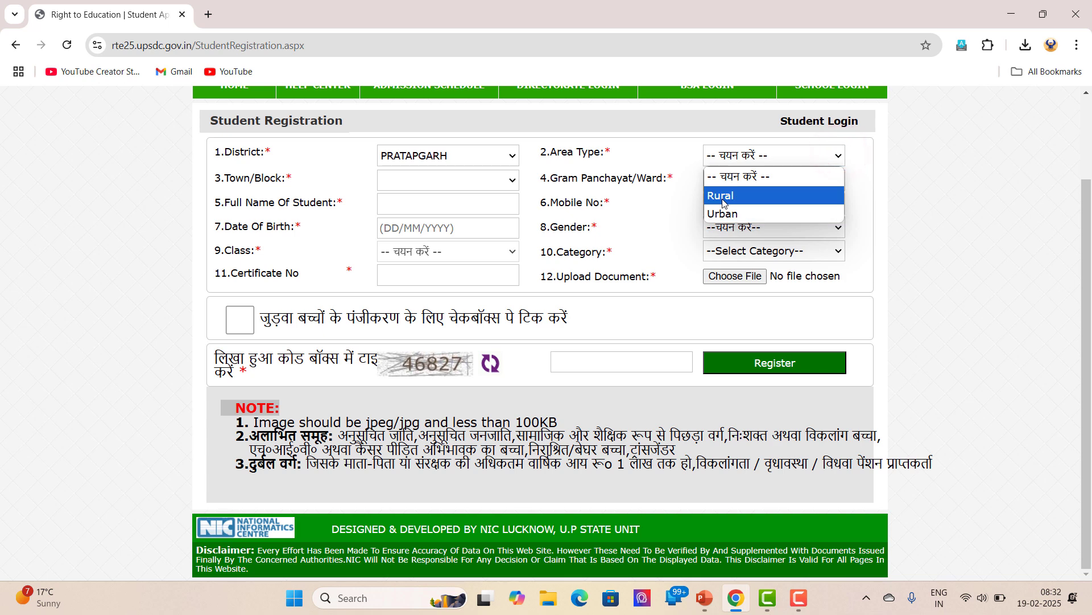
key("Down")
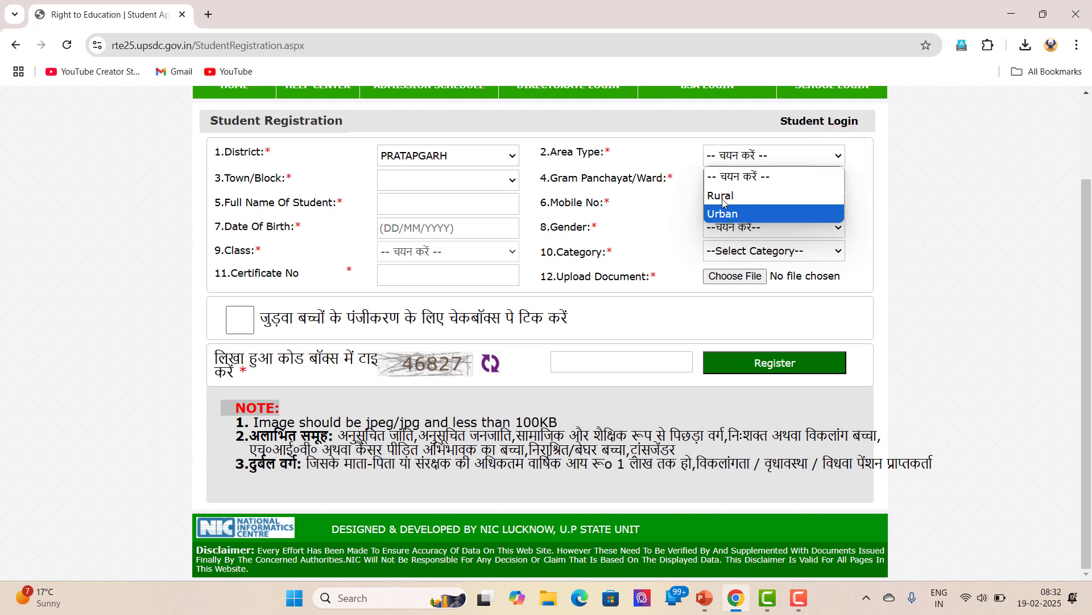
left_click(721, 196)
Choose गौरा as the town/block and नई कोट as the gram panchayat/ward
left_click(500, 182)
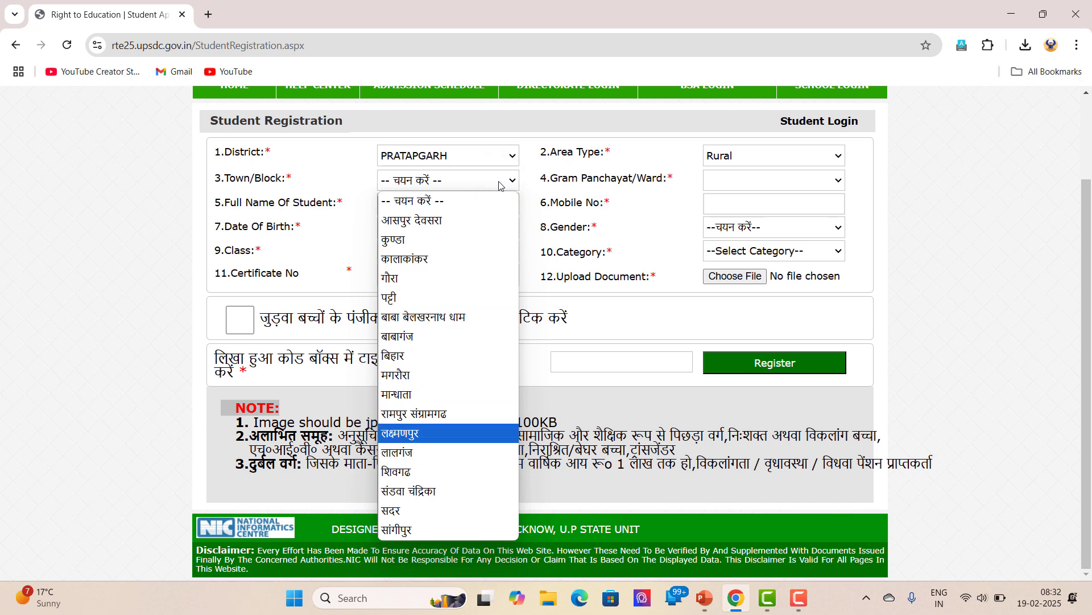
left_click(407, 283)
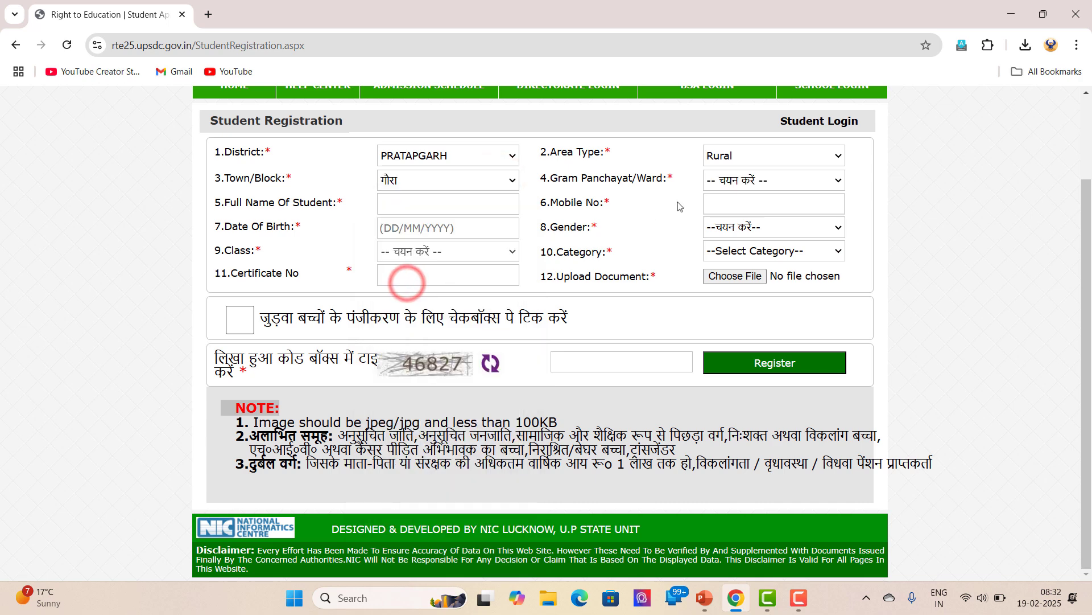
left_click(740, 179)
scroll(737, 211, "down", 3)
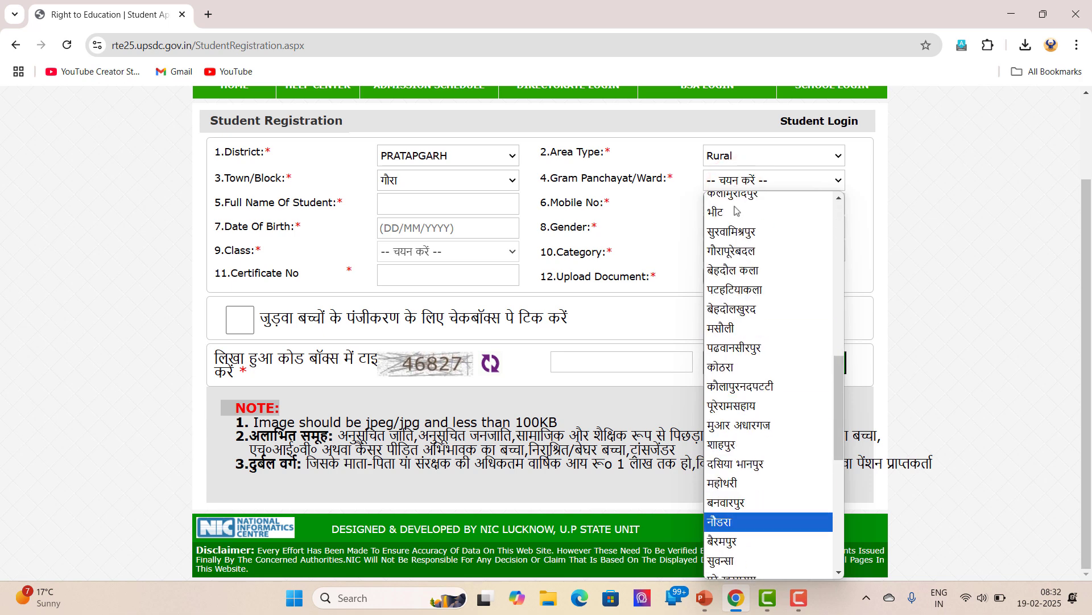
scroll(737, 566, "down", 2)
left_click(738, 568)
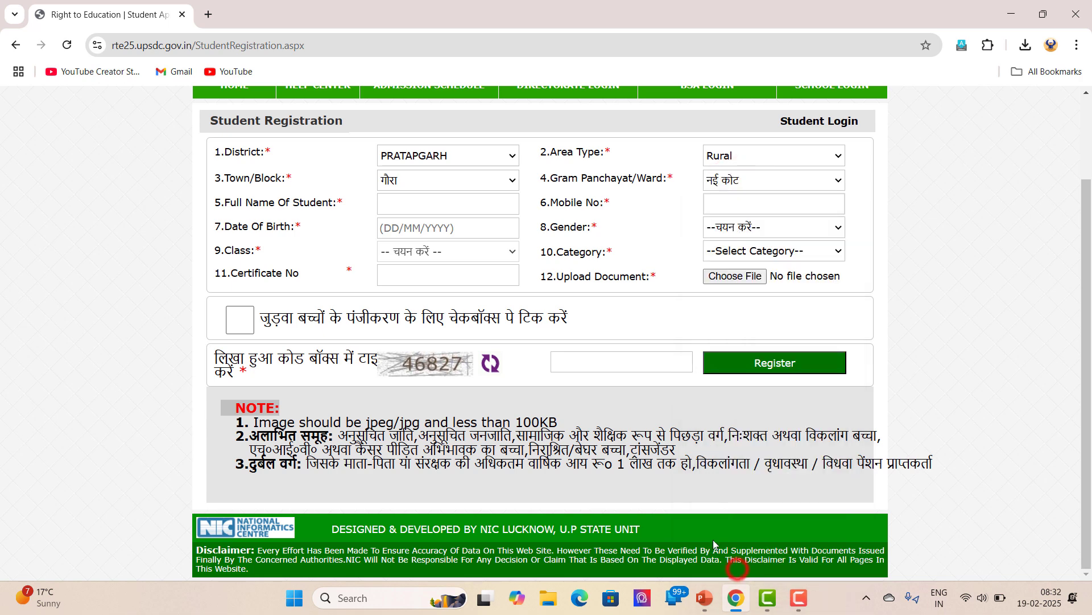
left_click(436, 207)
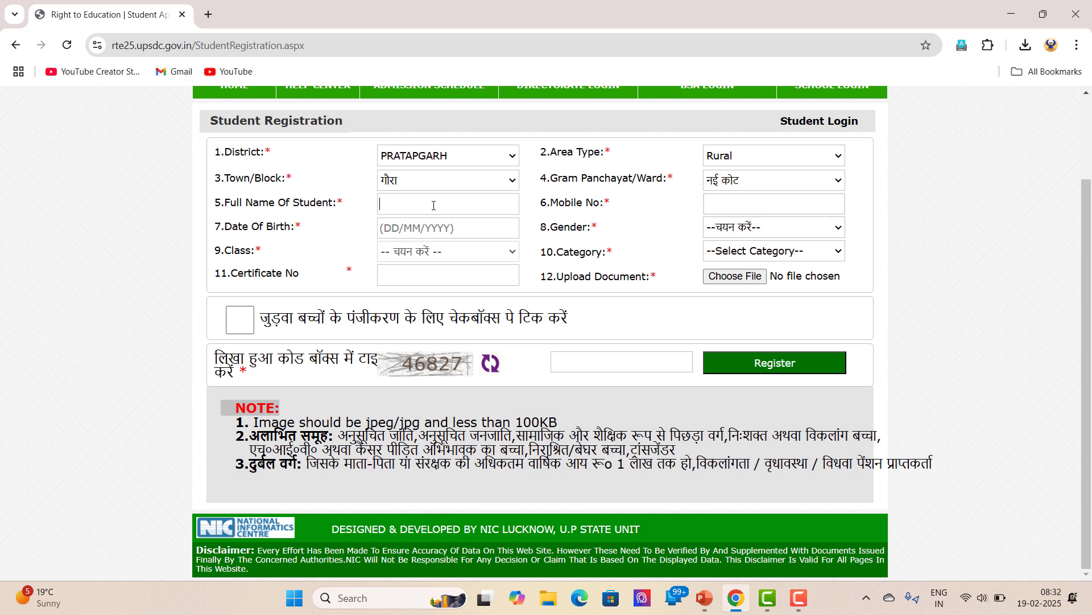
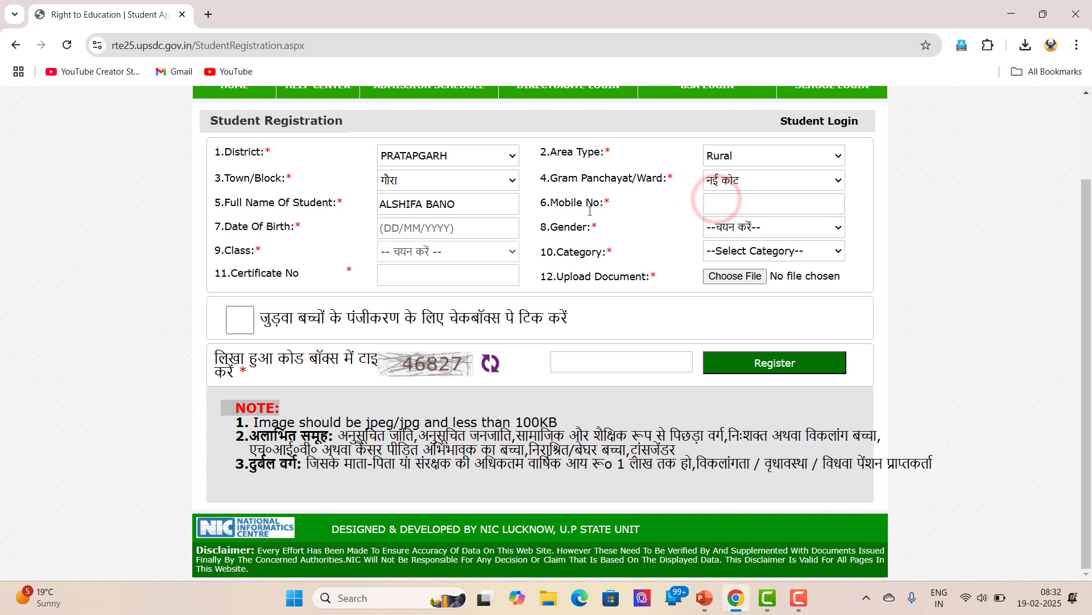
left_click(424, 227)
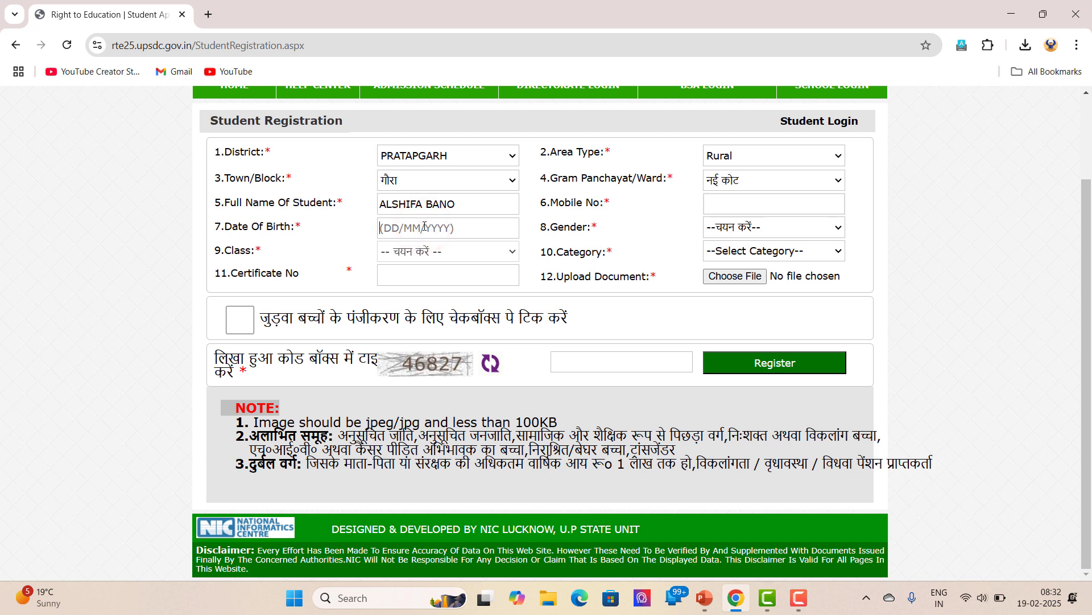
left_click(539, 280)
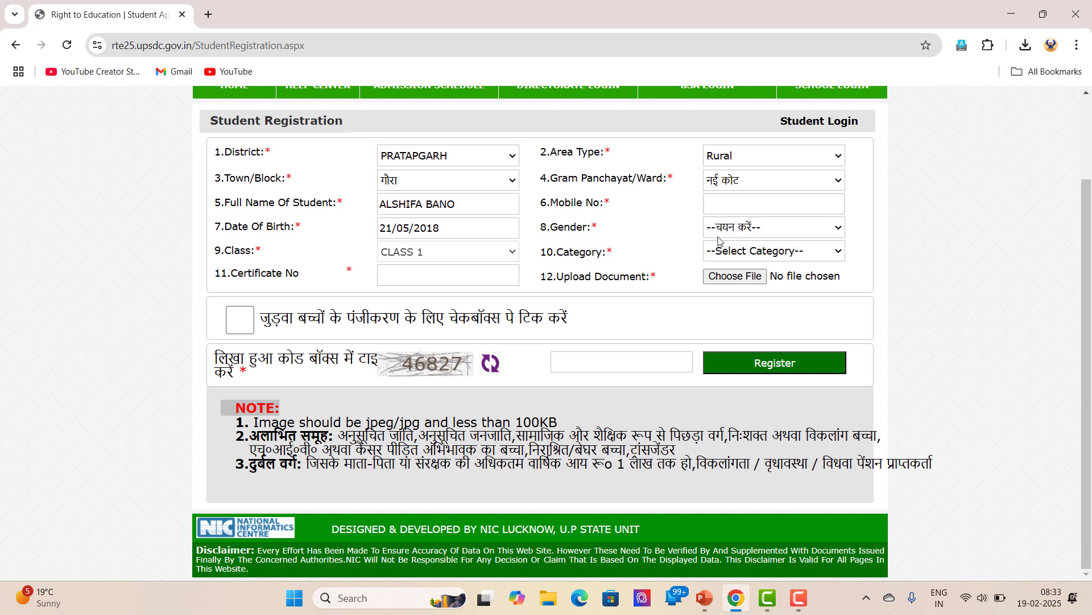
Set gender to Female and category to दुर्बल वर्ग, and enter the income certificate number
left_click(756, 227)
left_click(751, 282)
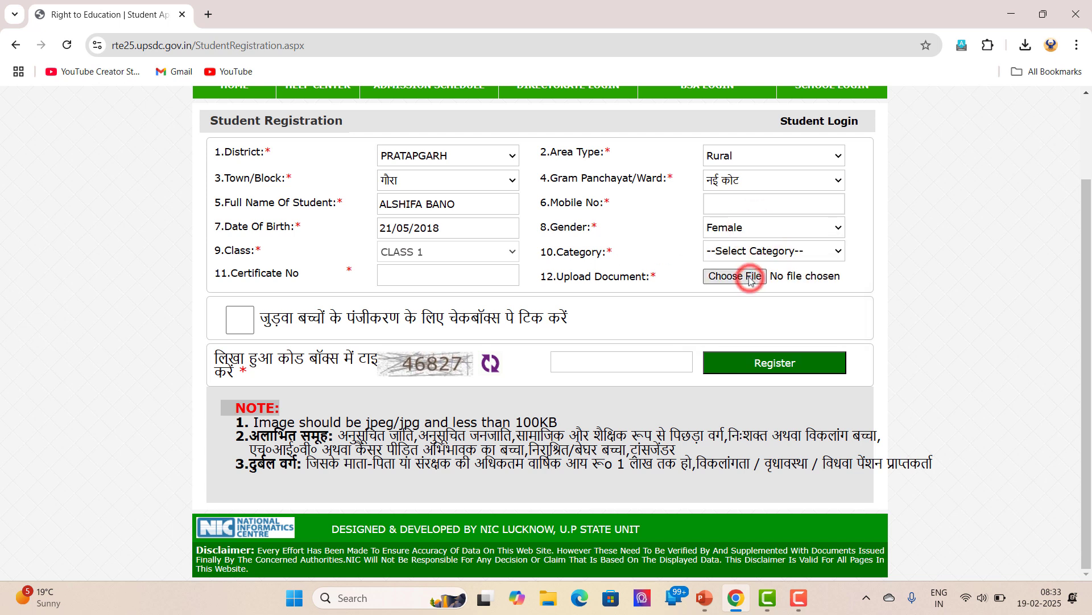
left_click(727, 251)
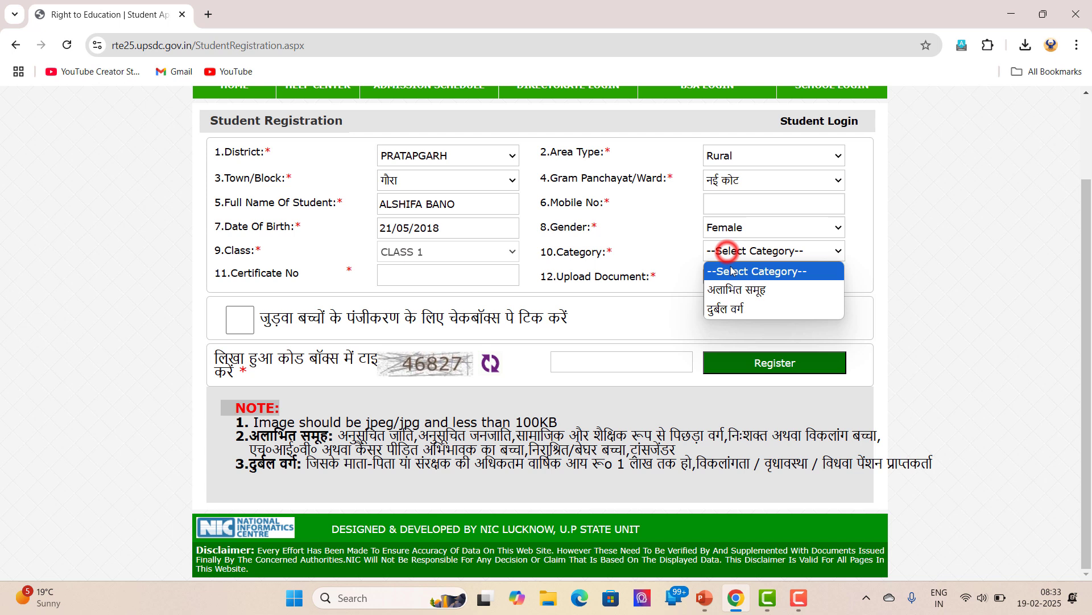
left_click(735, 309)
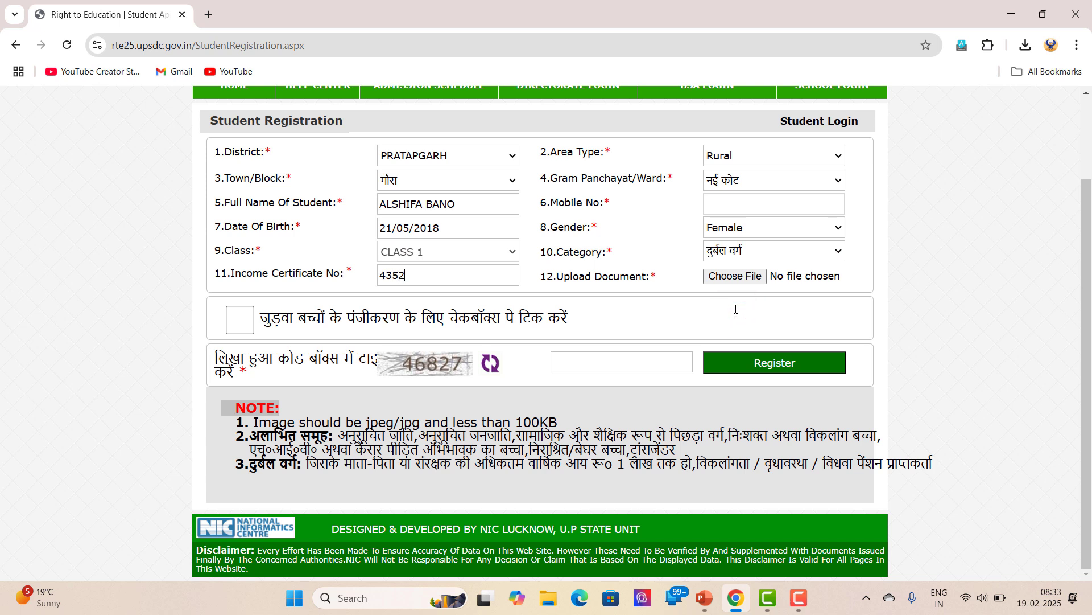
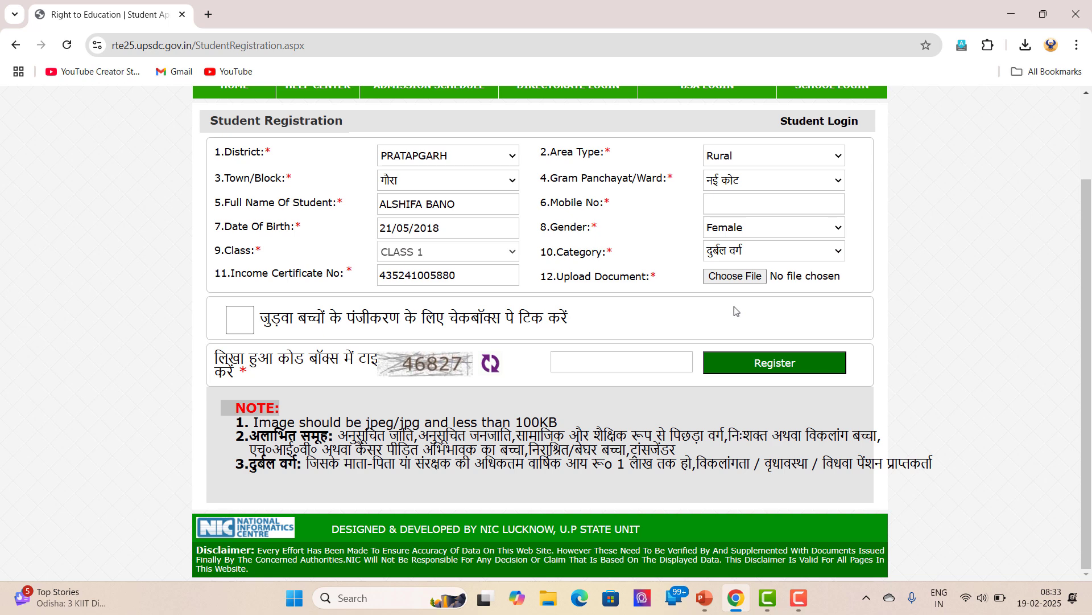
left_click(720, 278)
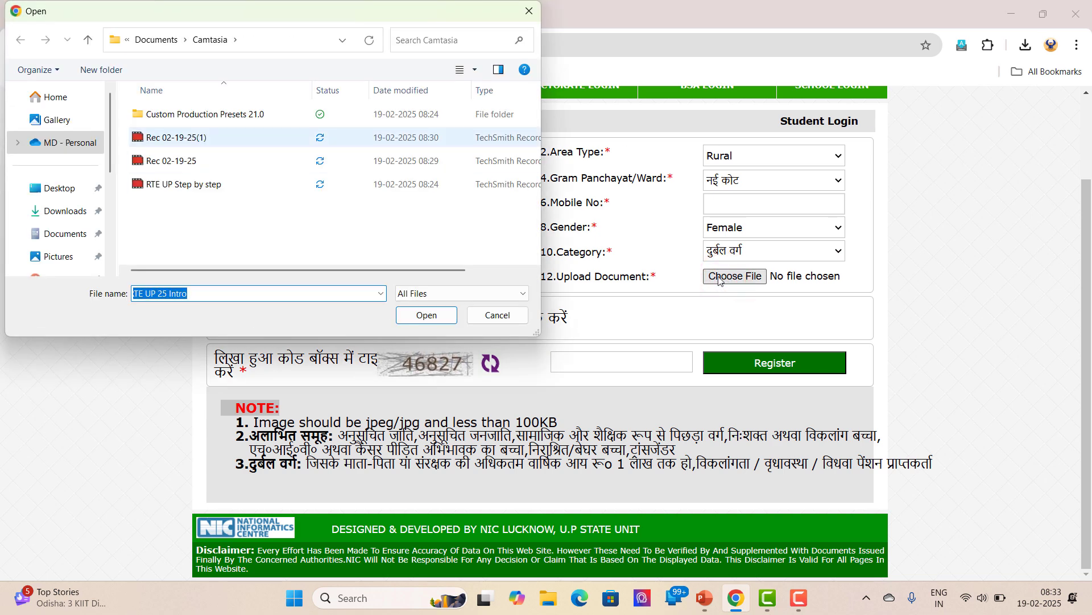
Attach AI Income.jpg from Downloads as the upload document
left_click(59, 212)
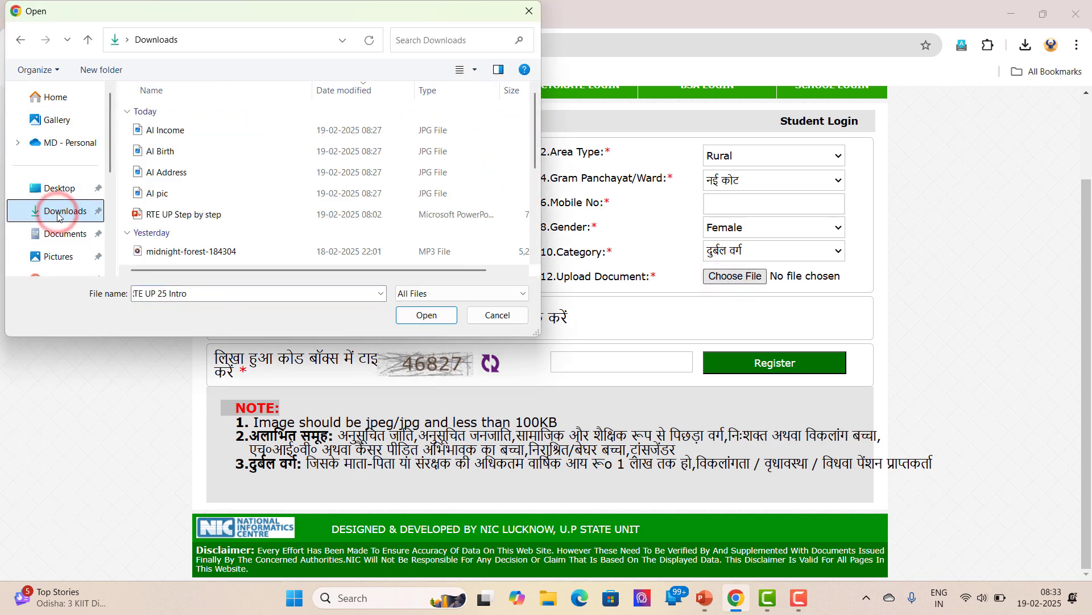
left_click(167, 129)
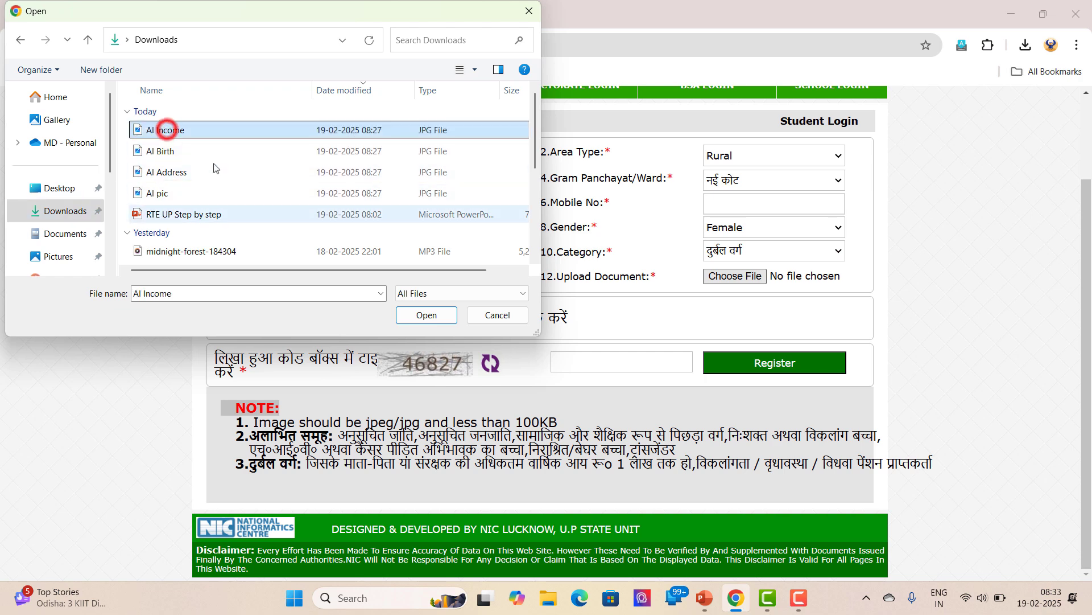
left_click(426, 314)
Enter the verification code shown on the form
left_click(608, 358)
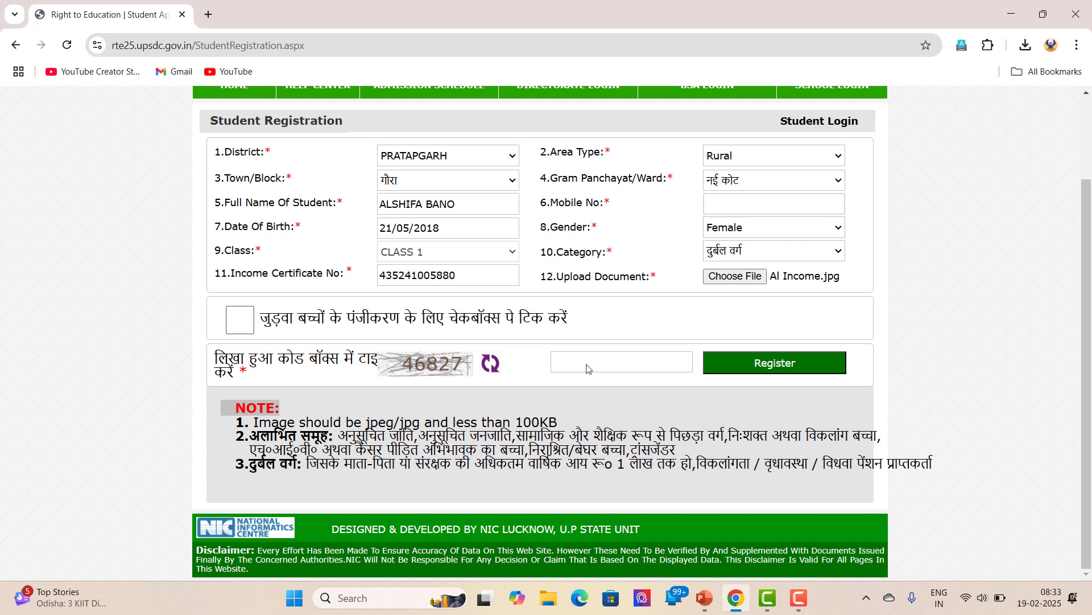
left_click(588, 368)
type("46827")
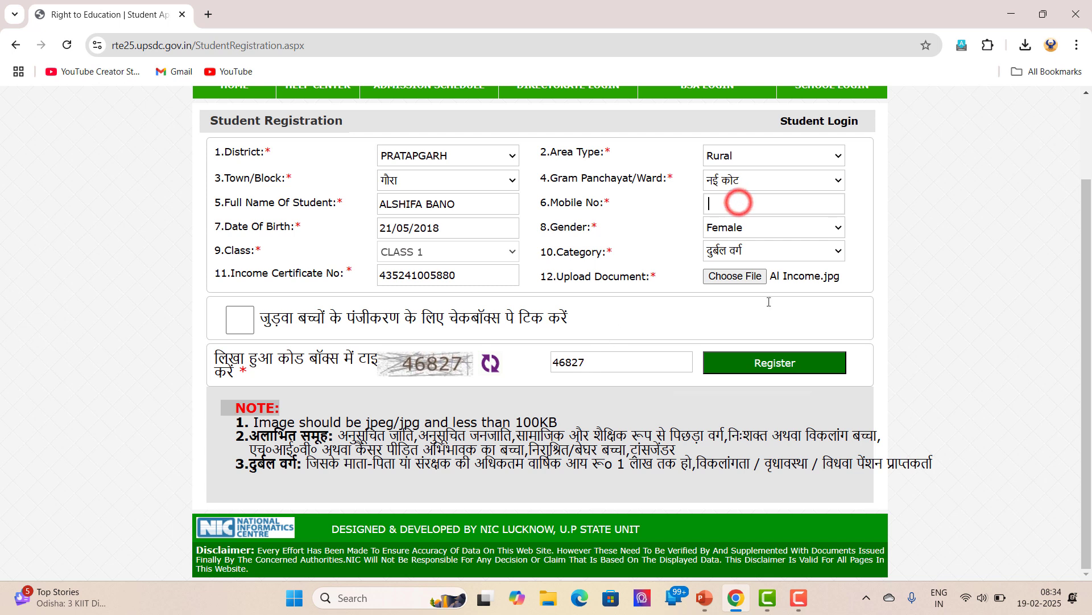
left_click(802, 602)
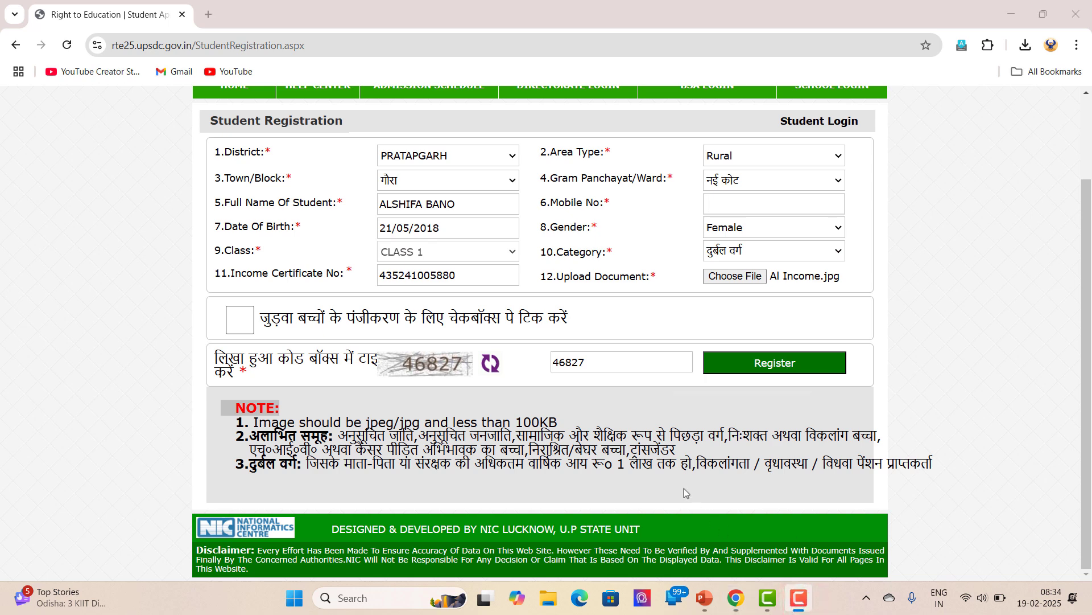
Register the student, save the registration slip as a PDF, and continue to the Student Profile
left_click(659, 463)
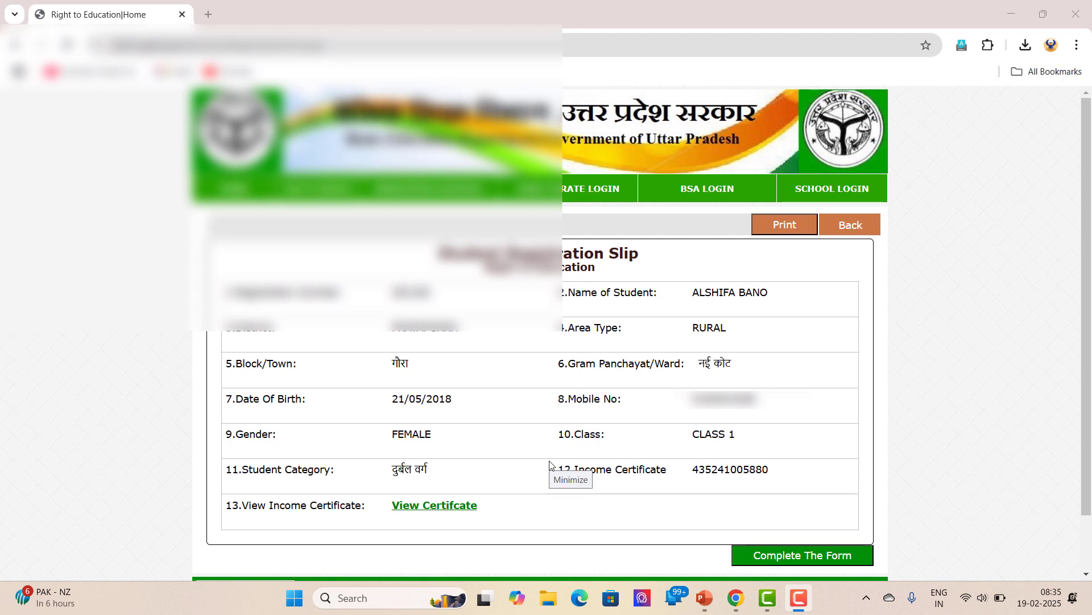
left_click(549, 462)
left_click(788, 226)
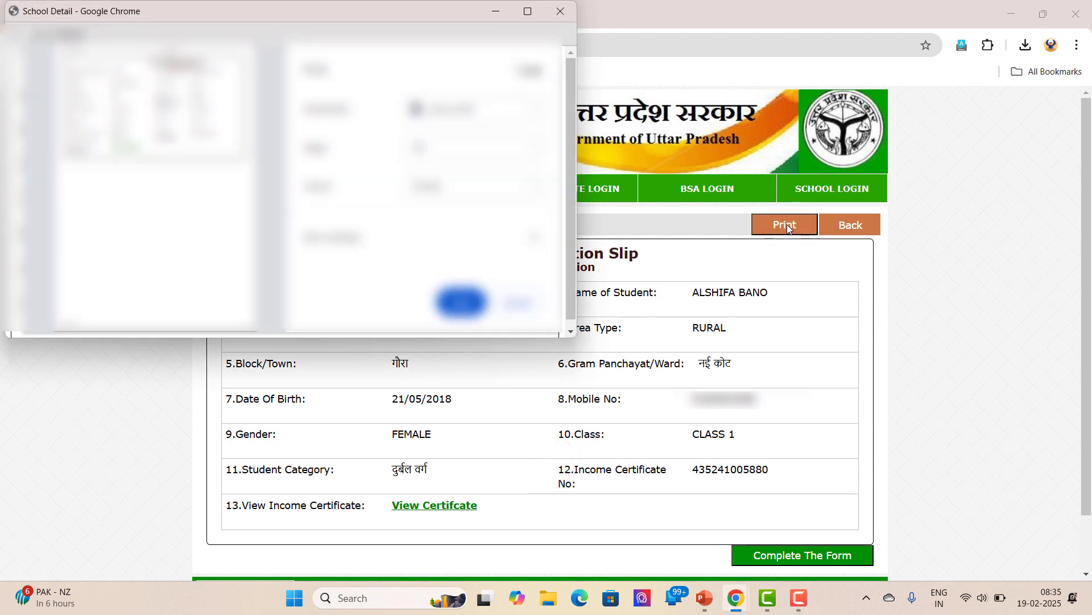
left_click(462, 302)
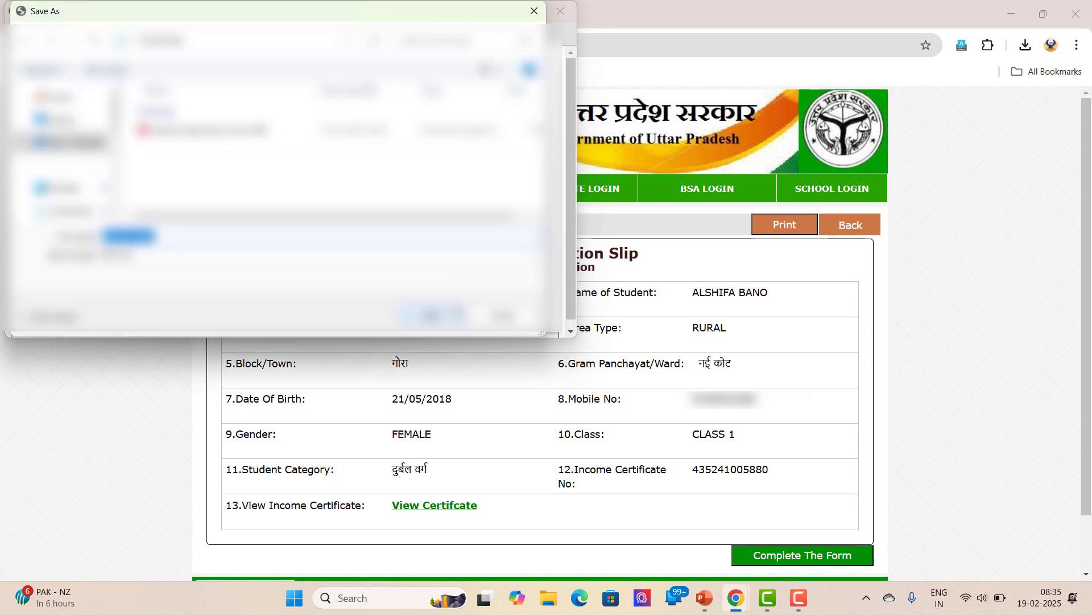
left_click(430, 314)
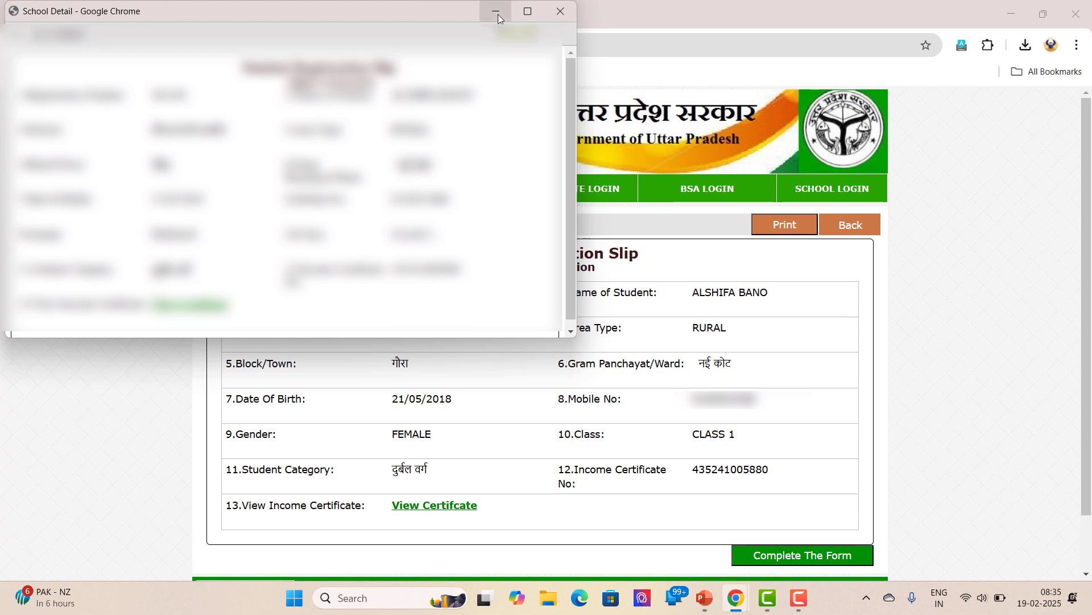
left_click(496, 14)
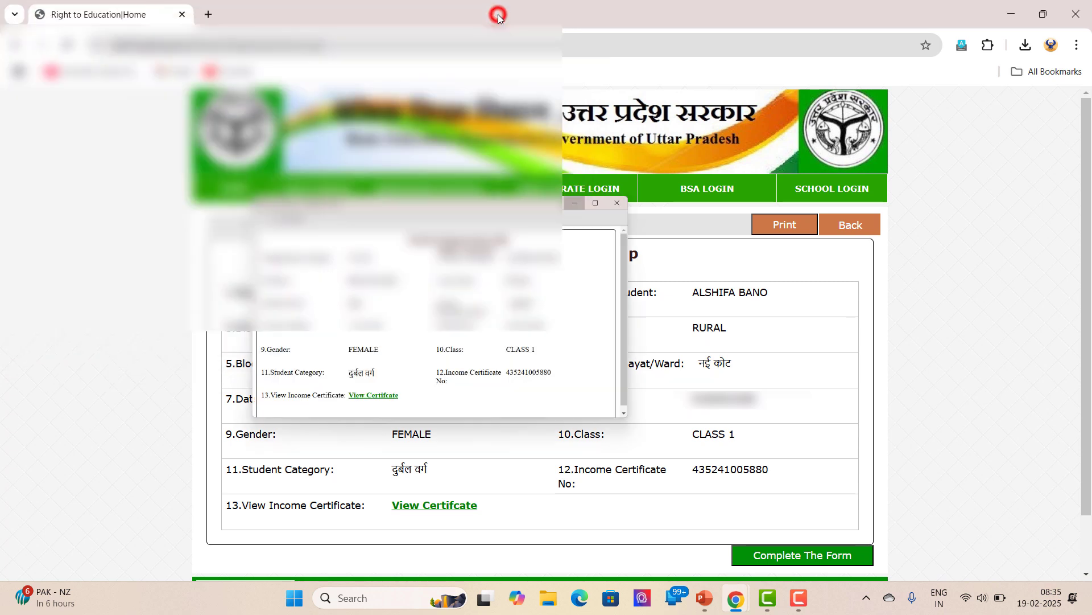
left_click(788, 557)
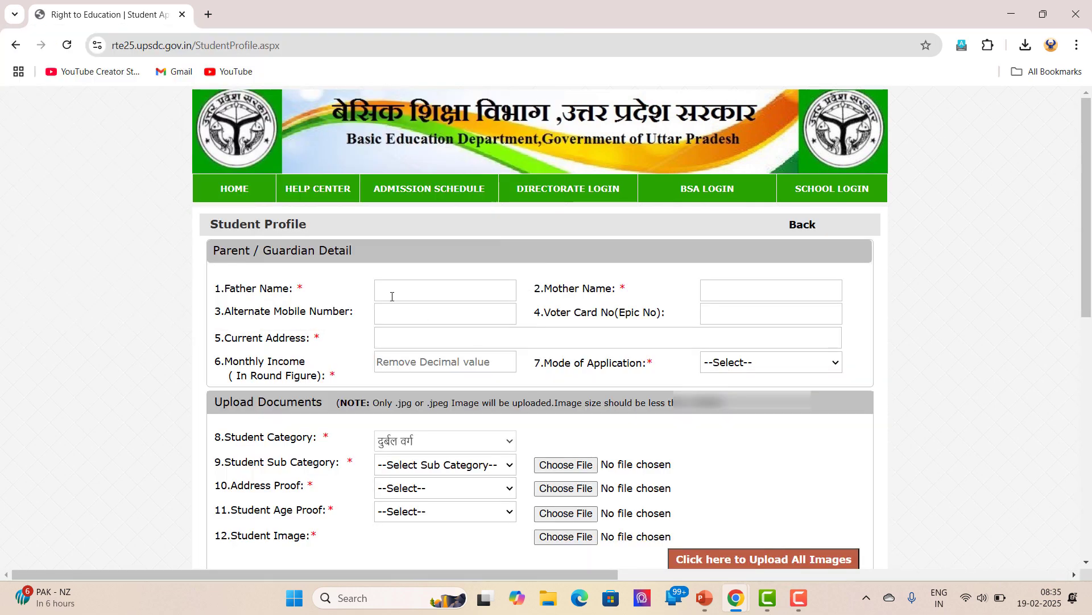
Paste in the father's and mother's names and fill the mobile and voter card fields
left_click(392, 296)
left_click(715, 290)
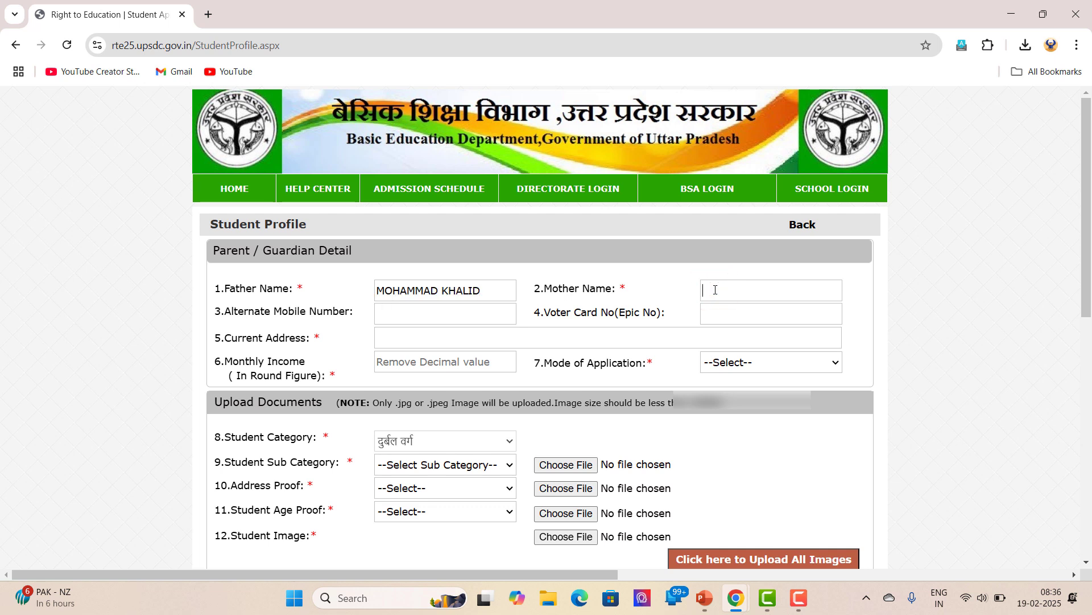
left_click(462, 318)
left_click(713, 314)
Enter the current address, monthly income 4333, and Self - Phone / Internet Cafe / Computer mode
left_click(487, 336)
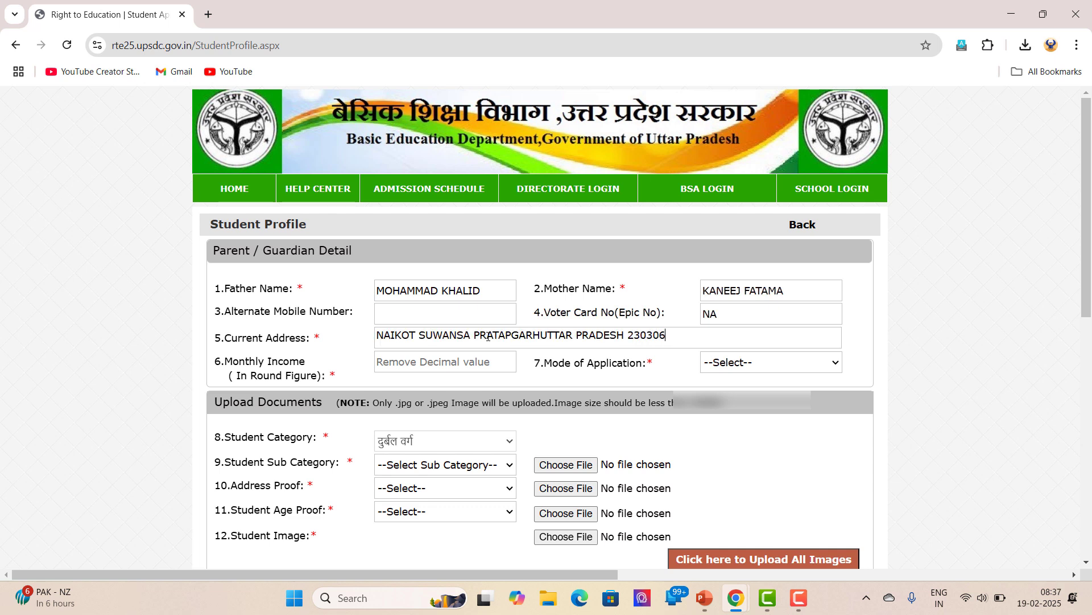
left_click(405, 362)
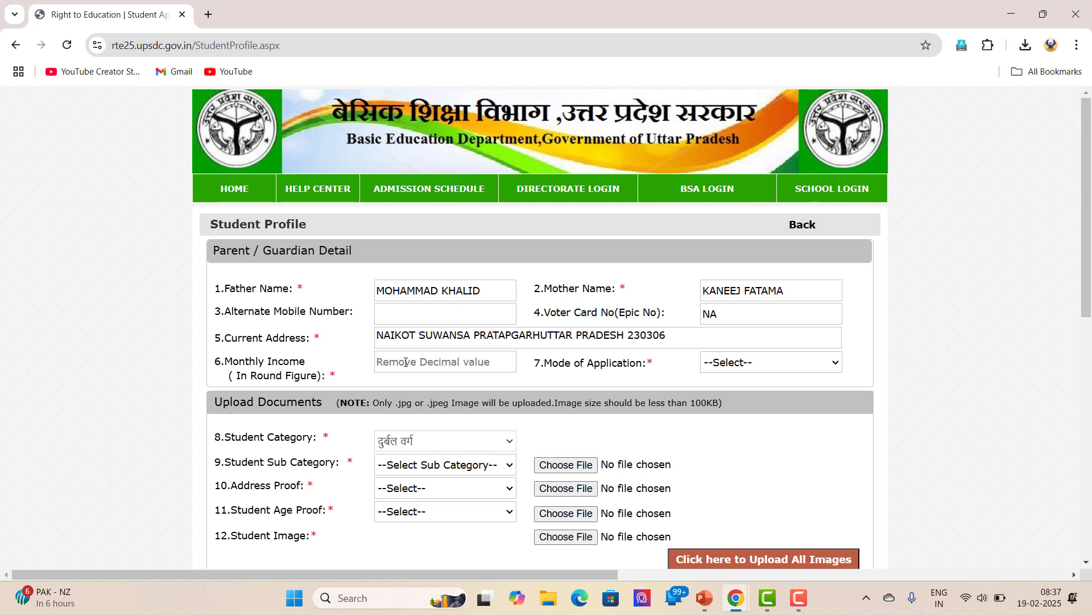
type("4333")
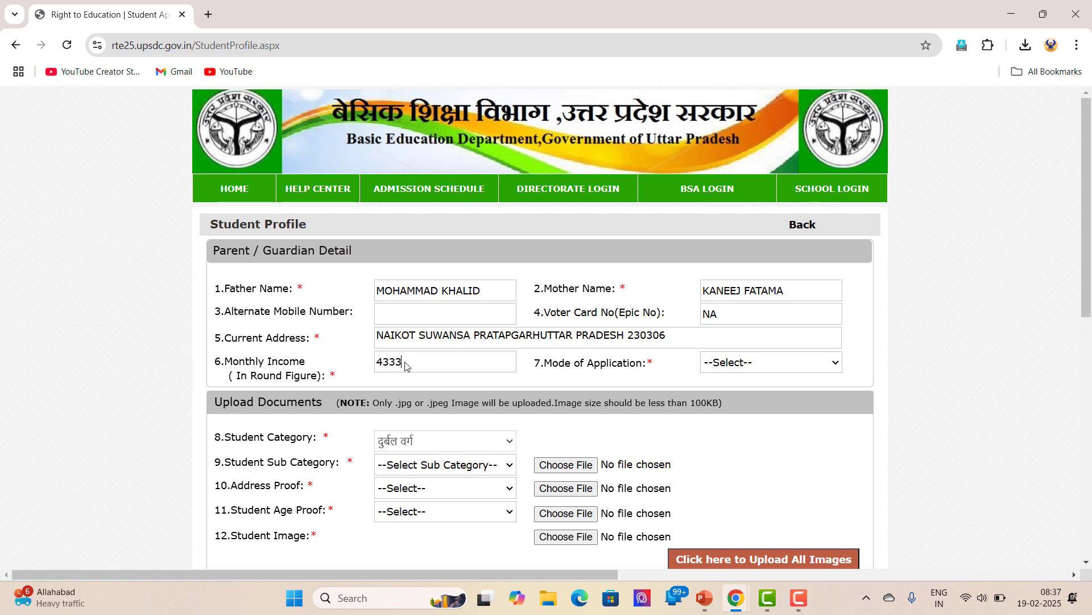
left_click(822, 363)
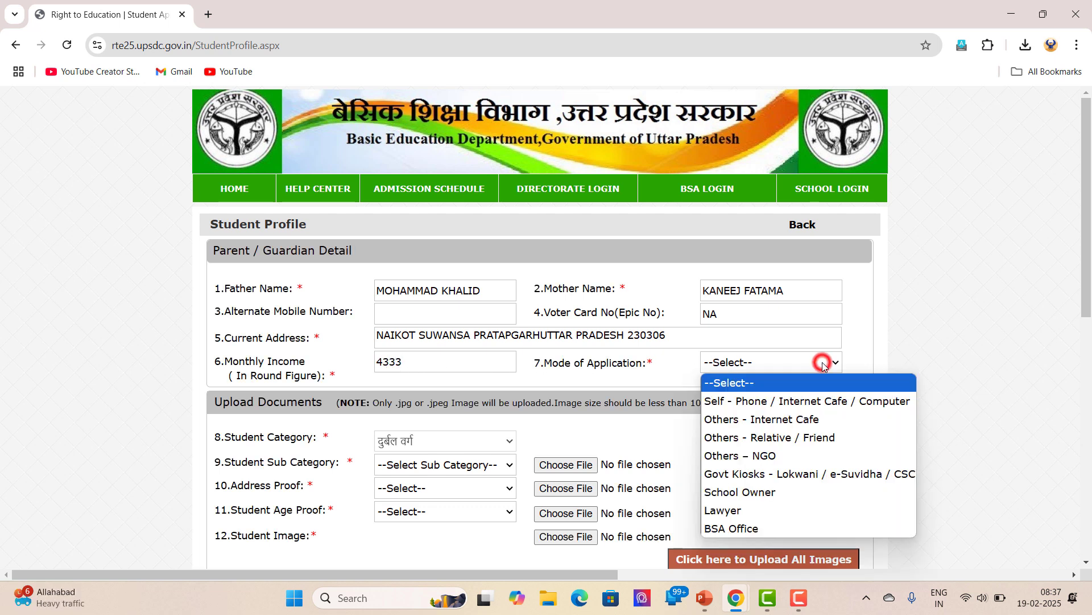
left_click(807, 401)
scroll(550, 437, "down", 1)
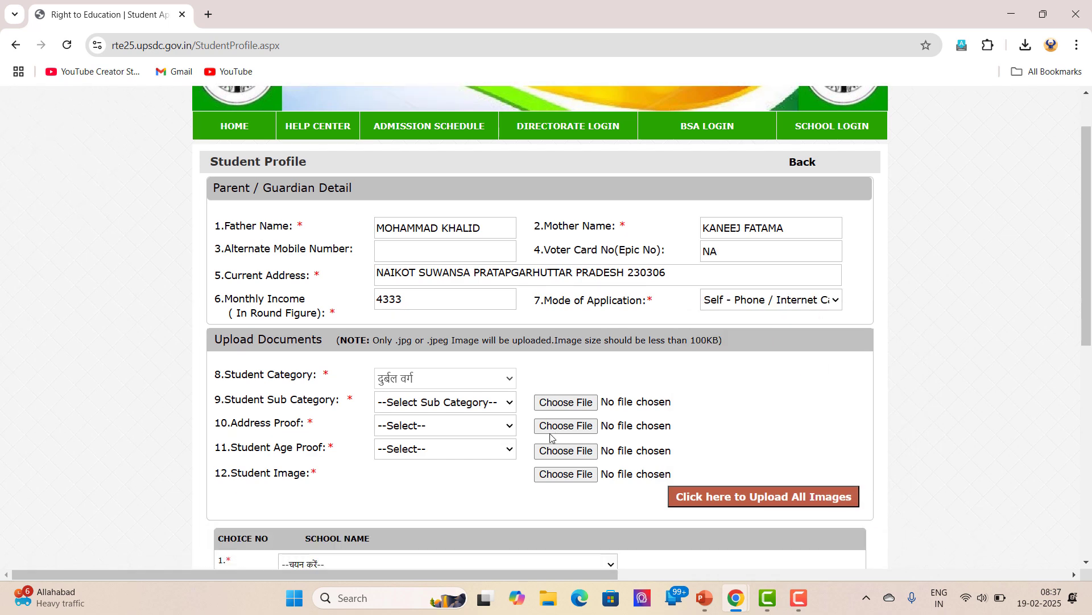
left_click(493, 373)
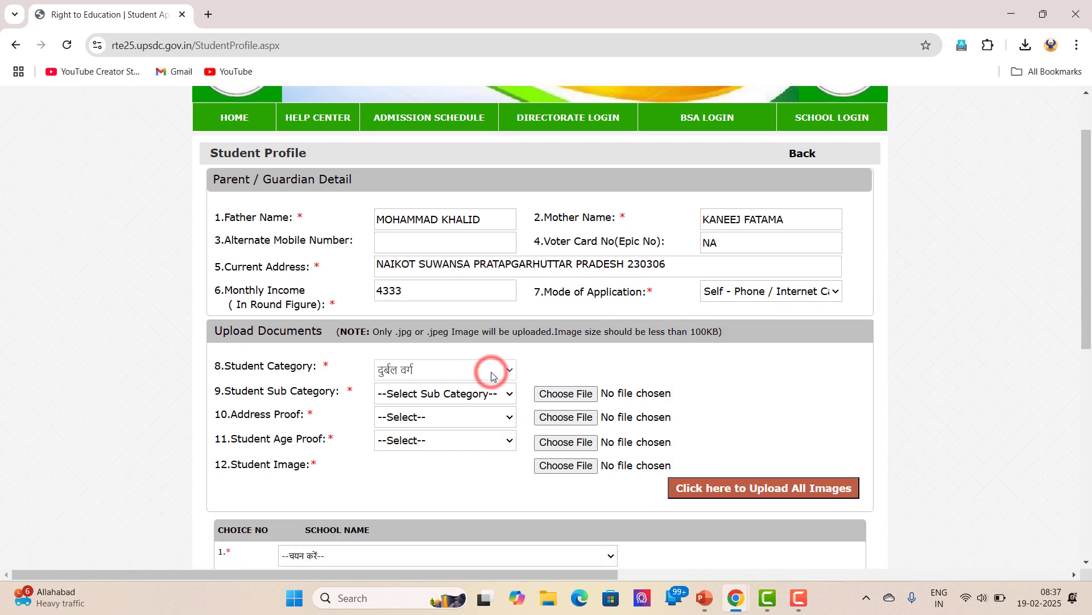
left_click(494, 394)
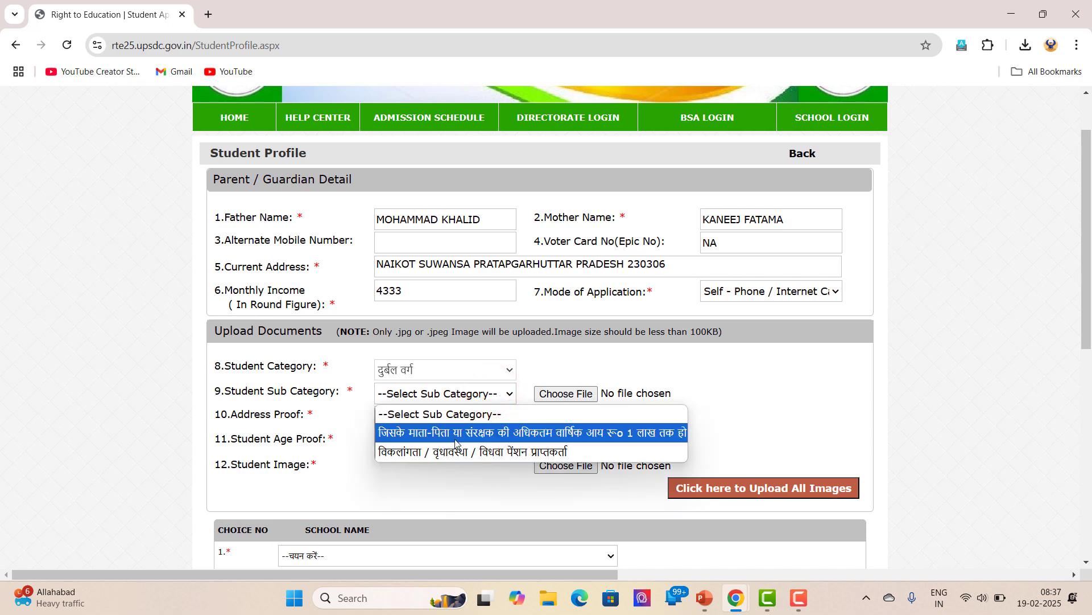
Choose the annual-income-up-to-1-lakh sub category and attach AI Income.jpg for it
left_click(485, 434)
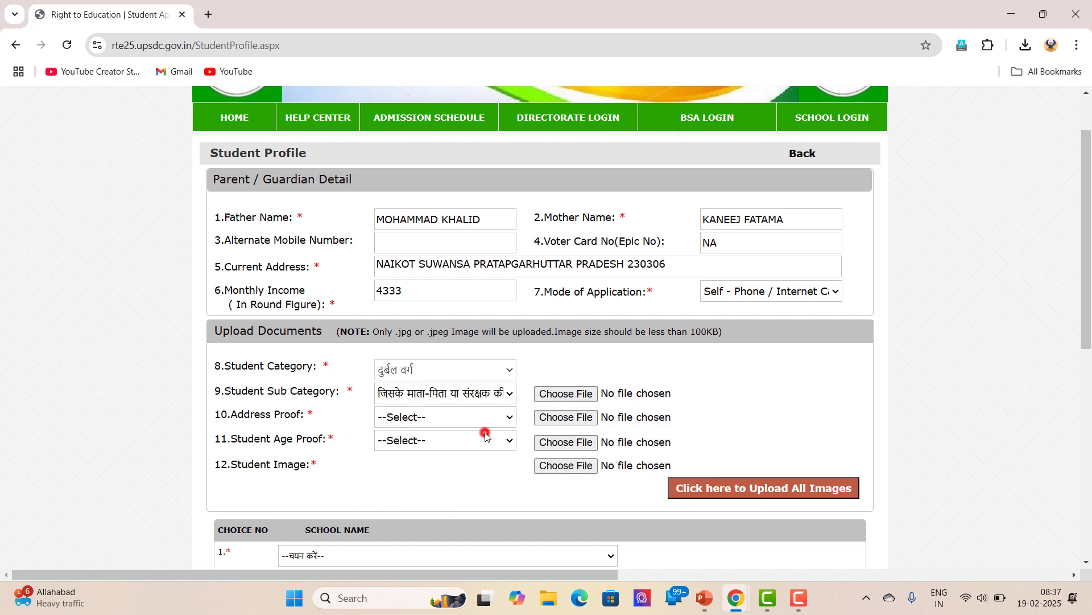
left_click(558, 393)
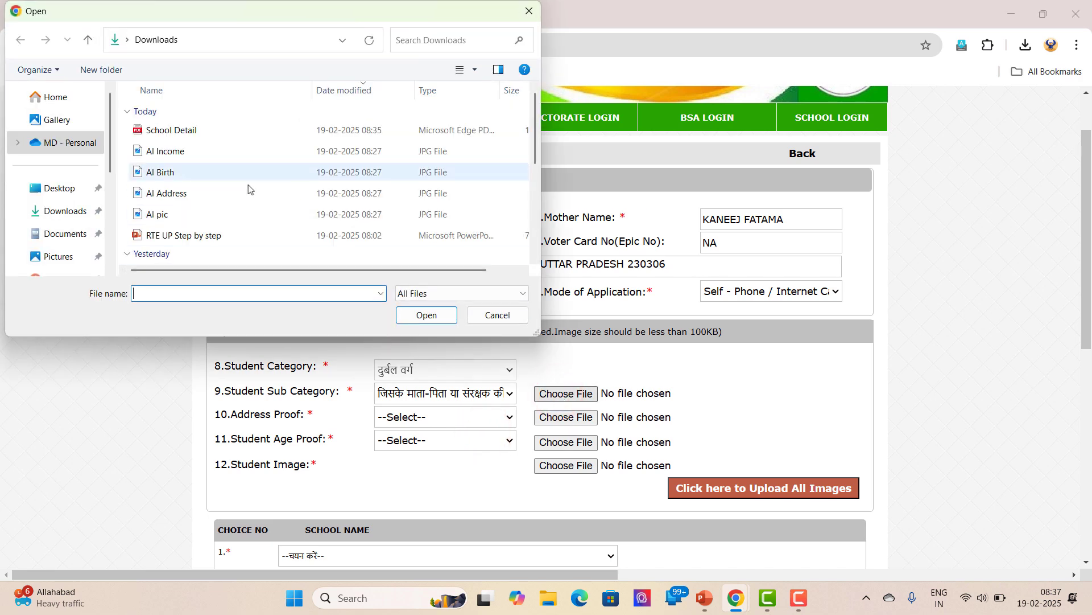
left_click(201, 153)
left_click(427, 315)
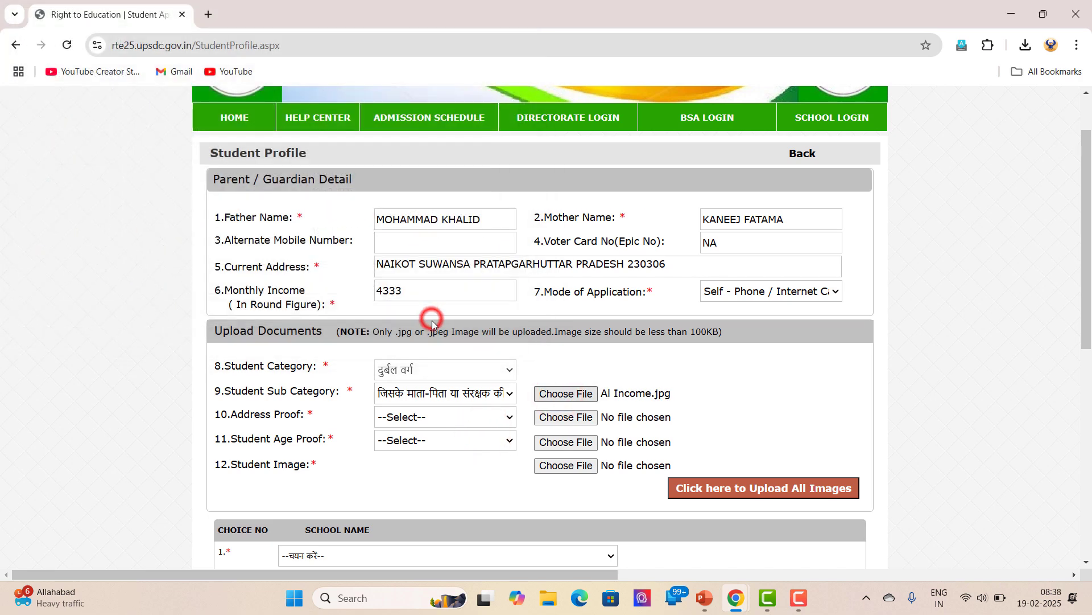
Set the address proof to Aadhar Card and attach AI Address.jpg
left_click(452, 417)
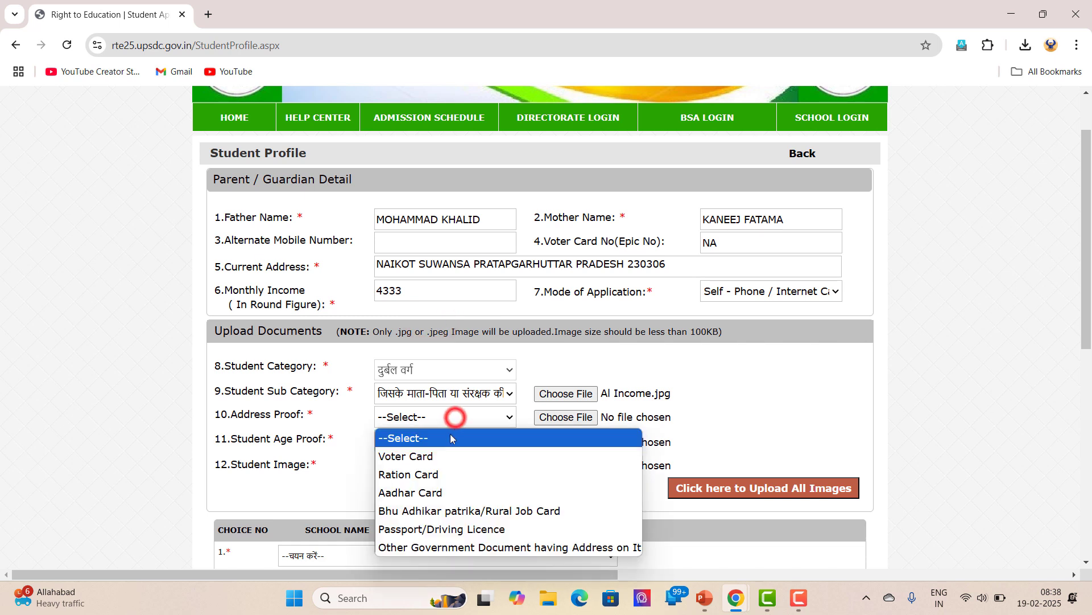
left_click(433, 494)
left_click(561, 419)
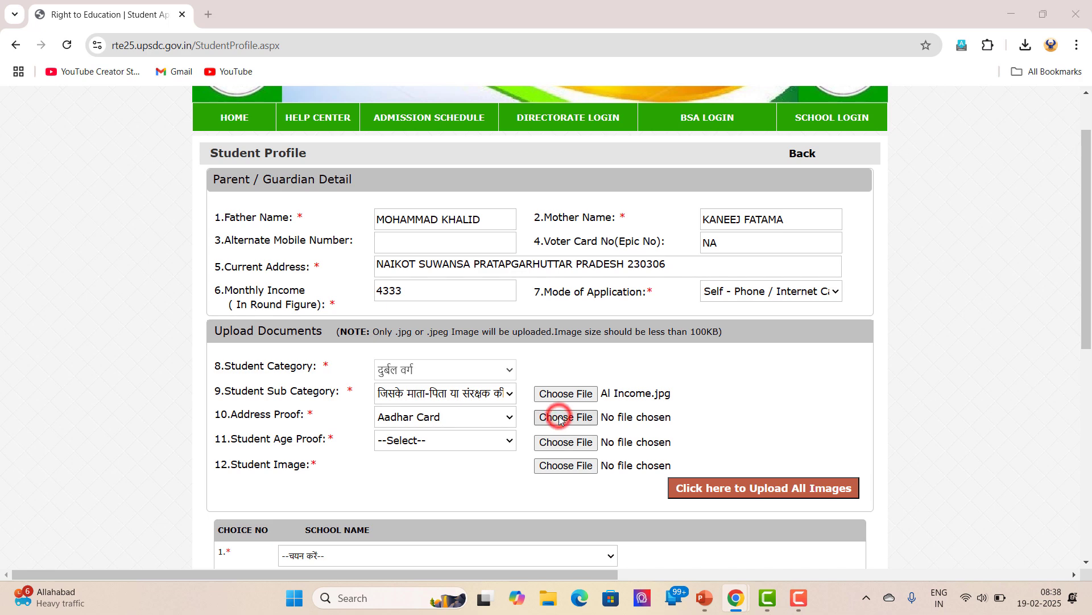
left_click(182, 195)
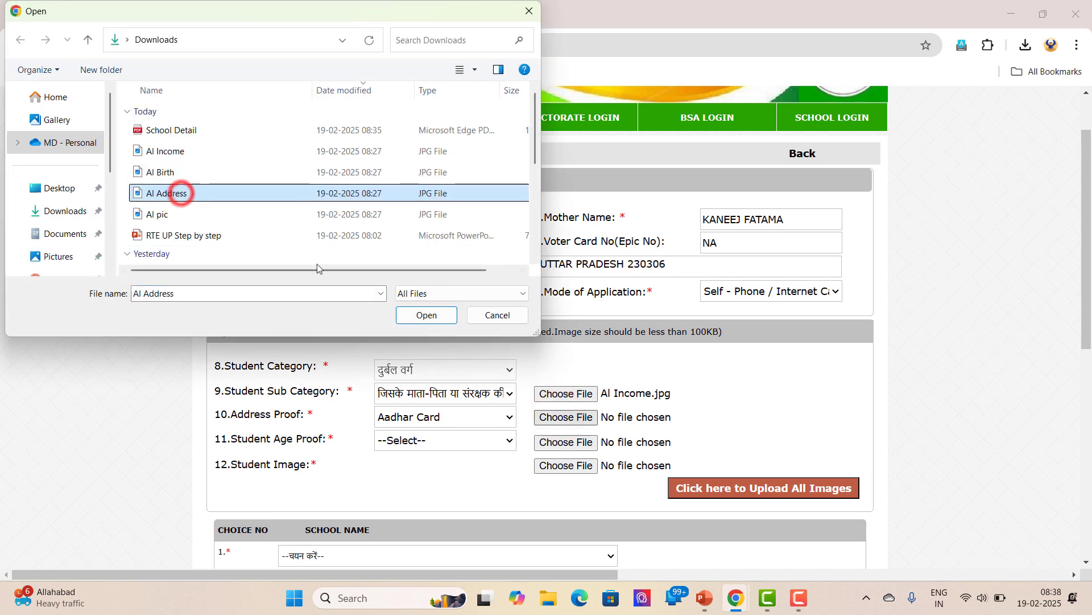
left_click(424, 315)
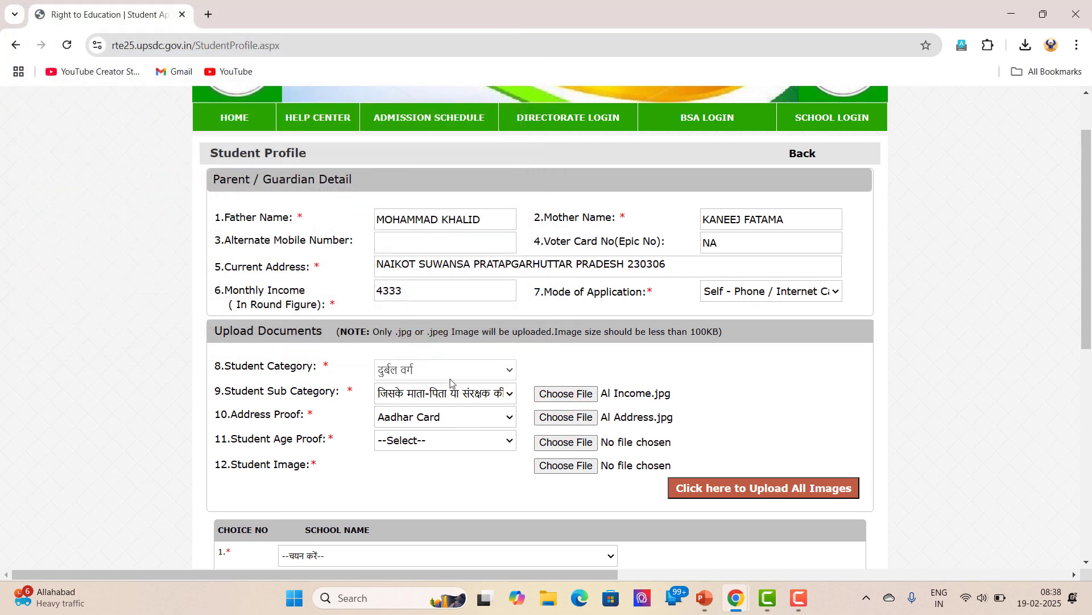
Attach AI Birth.jpg as birth-registry age proof and AI pic.jpg as student image, then upload all
left_click(478, 440)
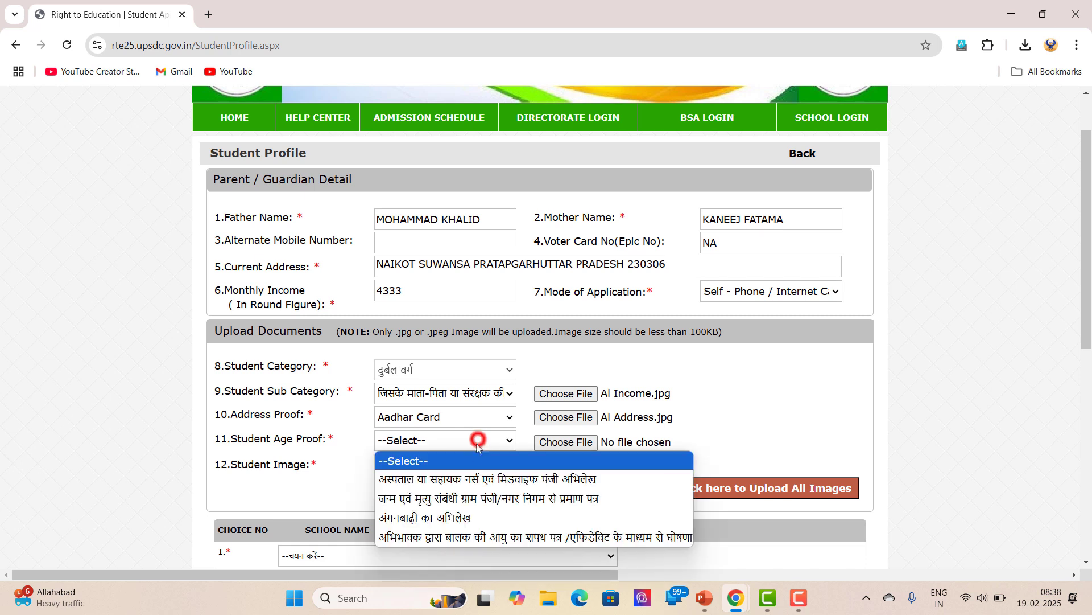
left_click(460, 498)
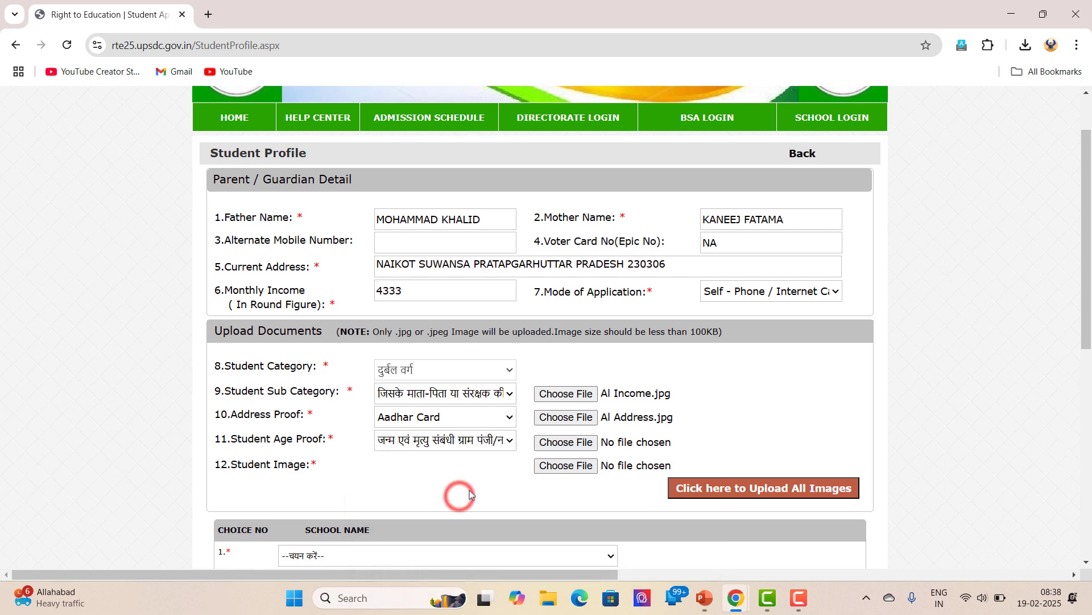
left_click(550, 443)
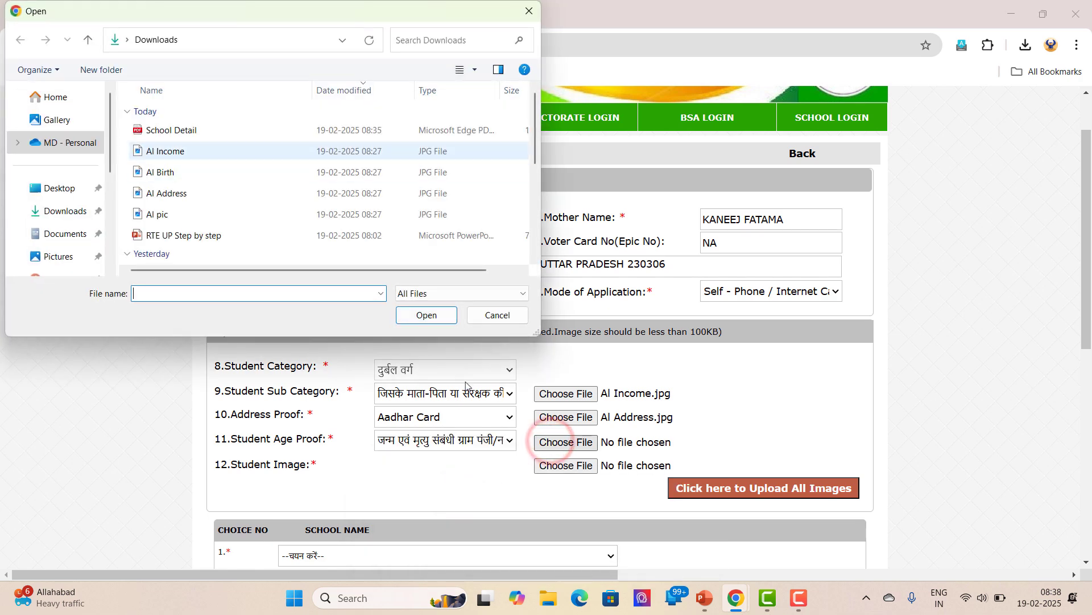
left_click(161, 172)
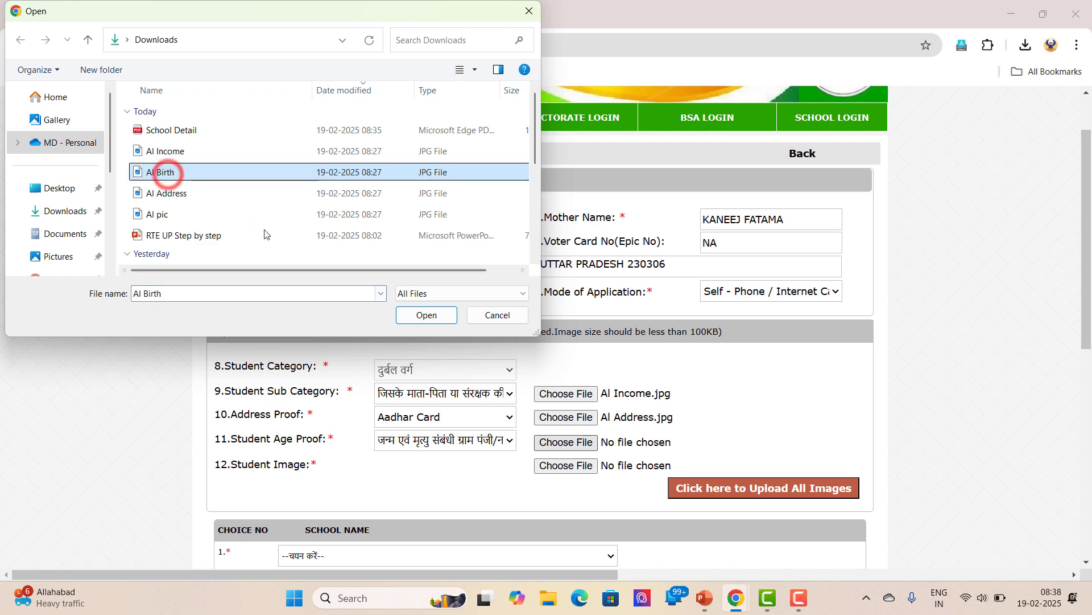
left_click(420, 314)
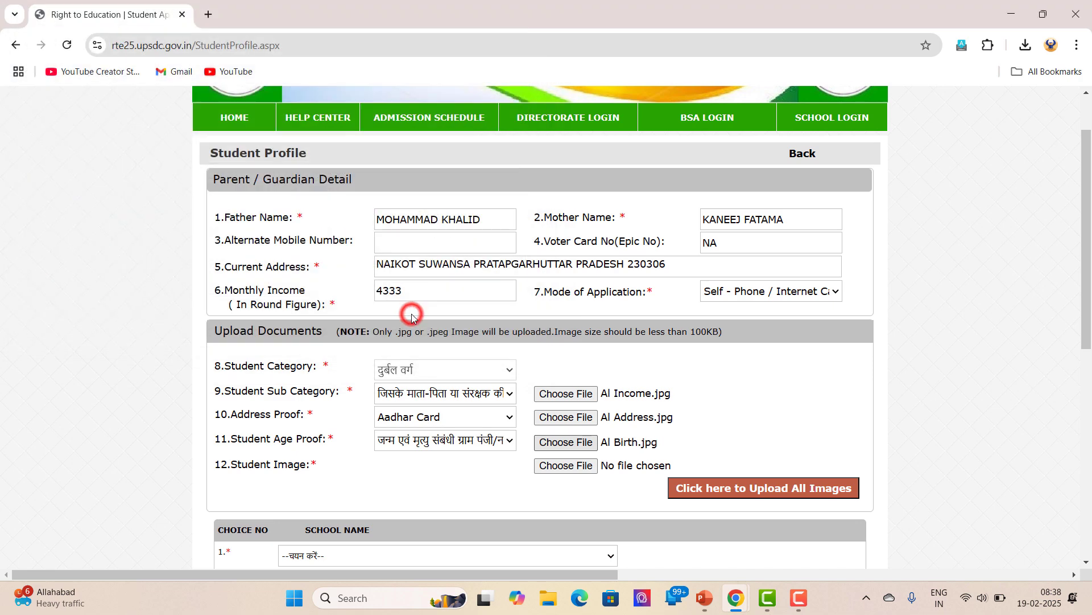
left_click(578, 466)
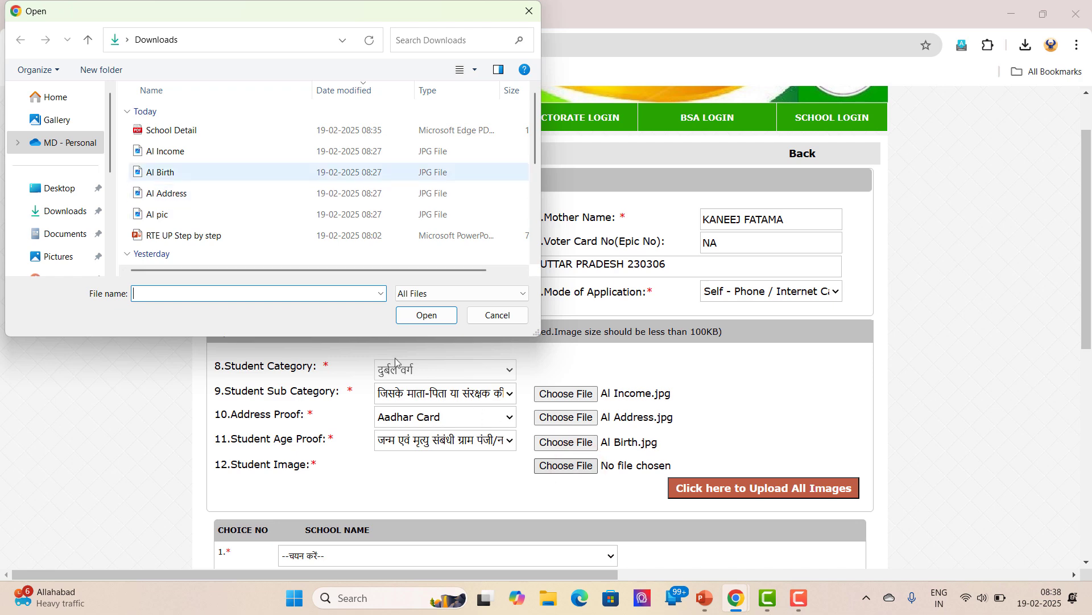
left_click(157, 214)
left_click(420, 315)
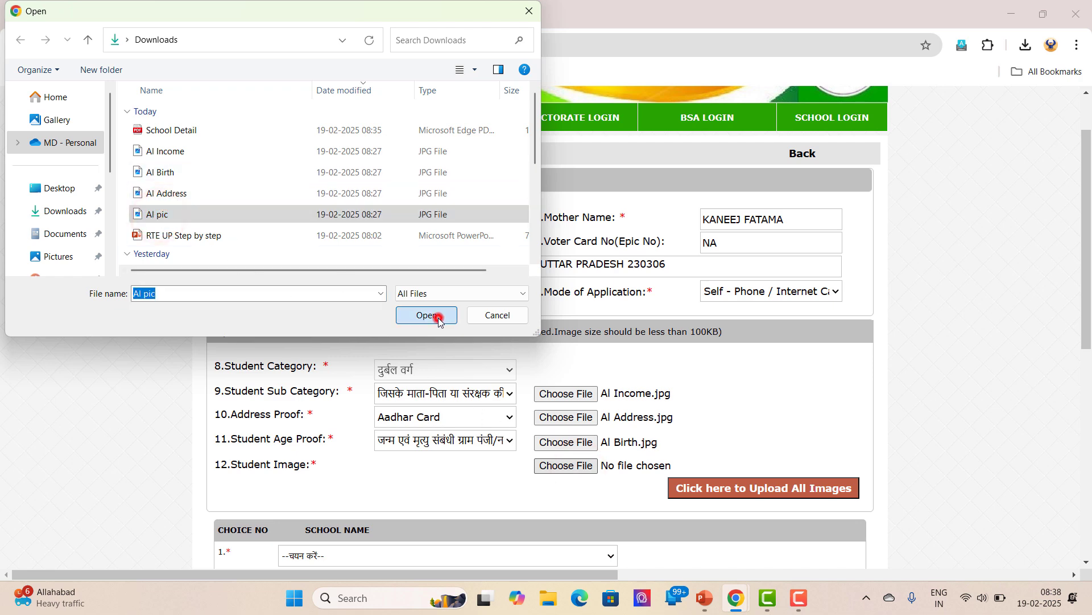
left_click(760, 488)
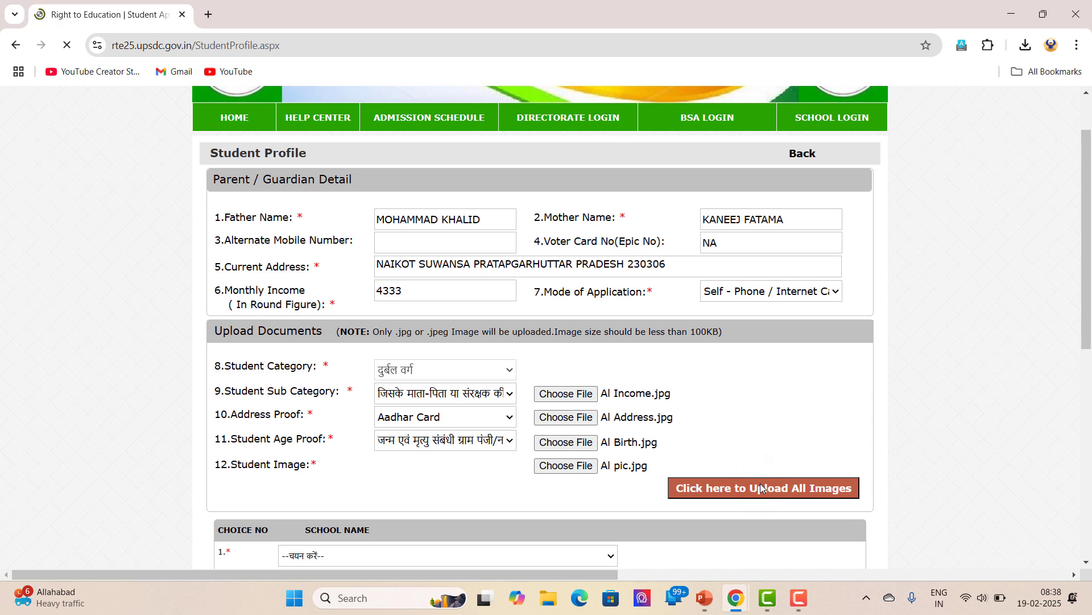
Select RANA PUBLIC SCHOOL-0 INDRA BAZAR NAIKOT SUWANSA BAZAR in the Choice 1 school dropdown
scroll(761, 487, "down", 1)
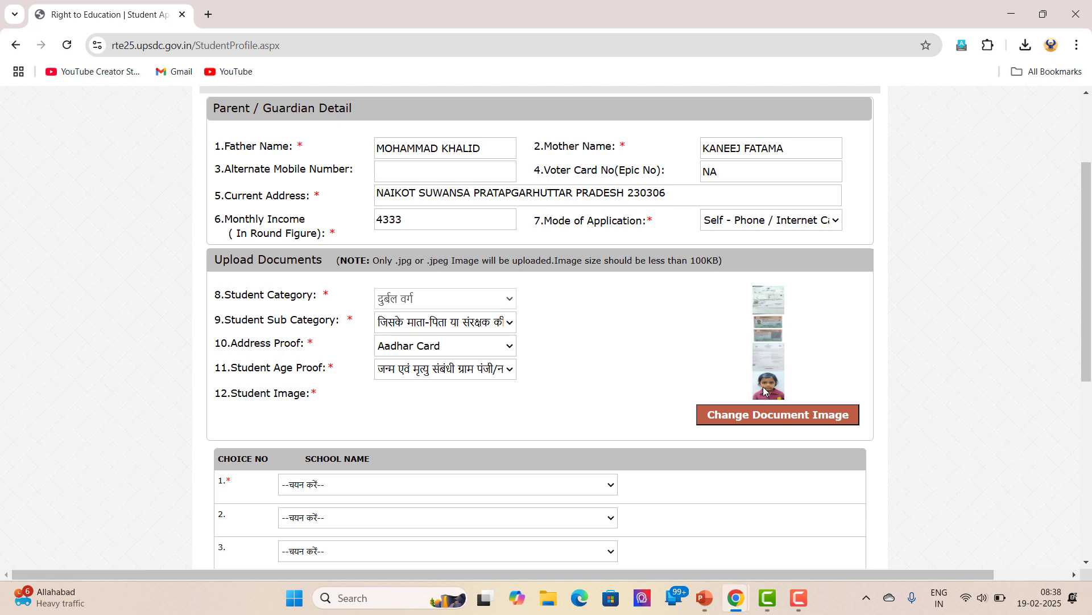
scroll(764, 391, "down", 1)
left_click(609, 415)
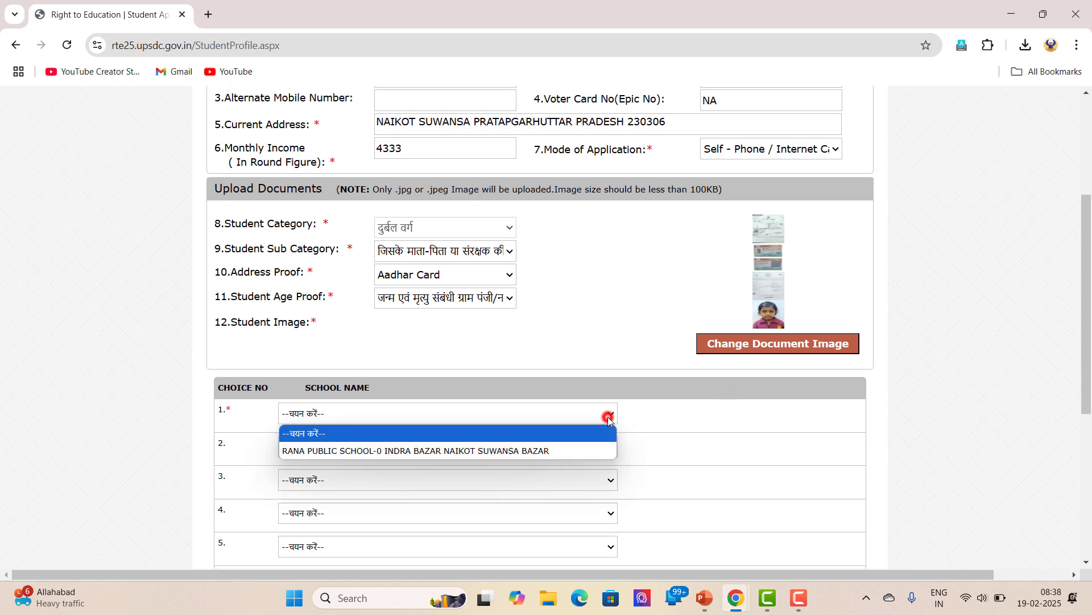
left_click(469, 450)
scroll(550, 375, "down", 1)
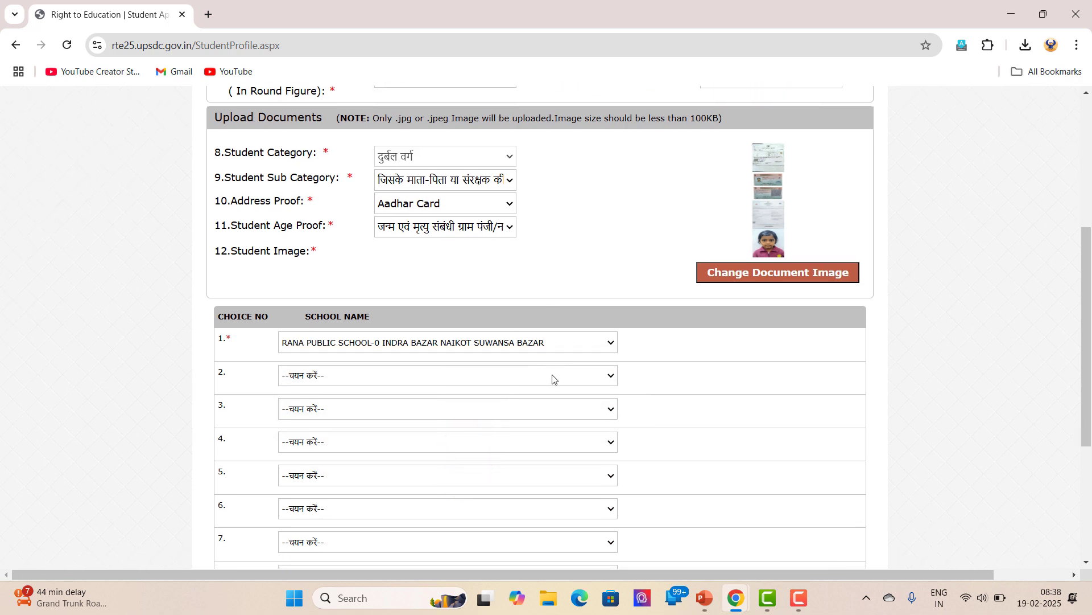
scroll(563, 374, "up", 1)
scroll(571, 373, "down", 2)
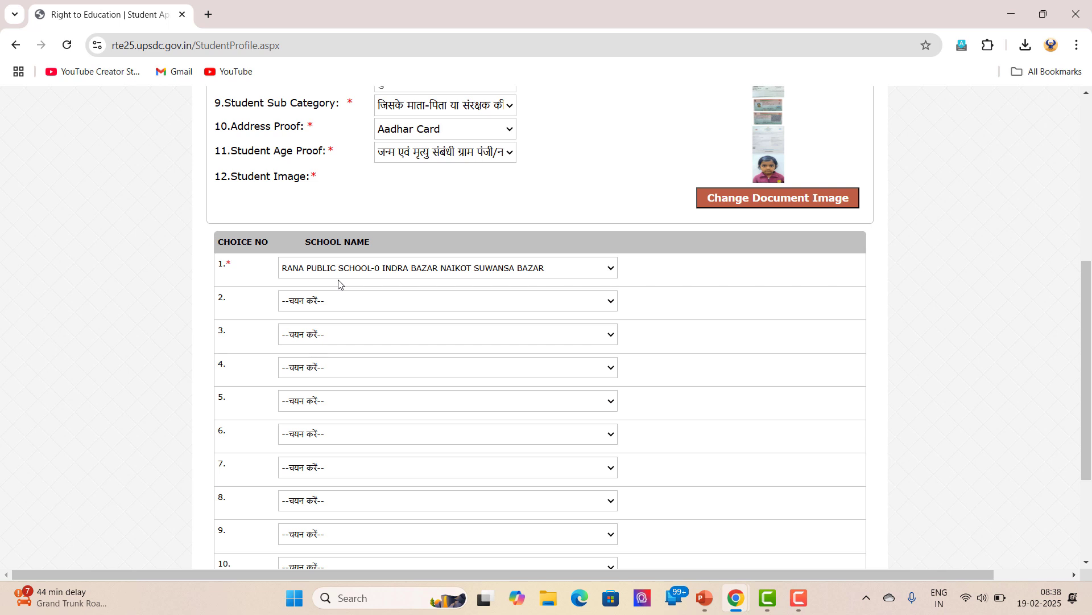
scroll(339, 283, "down", 3)
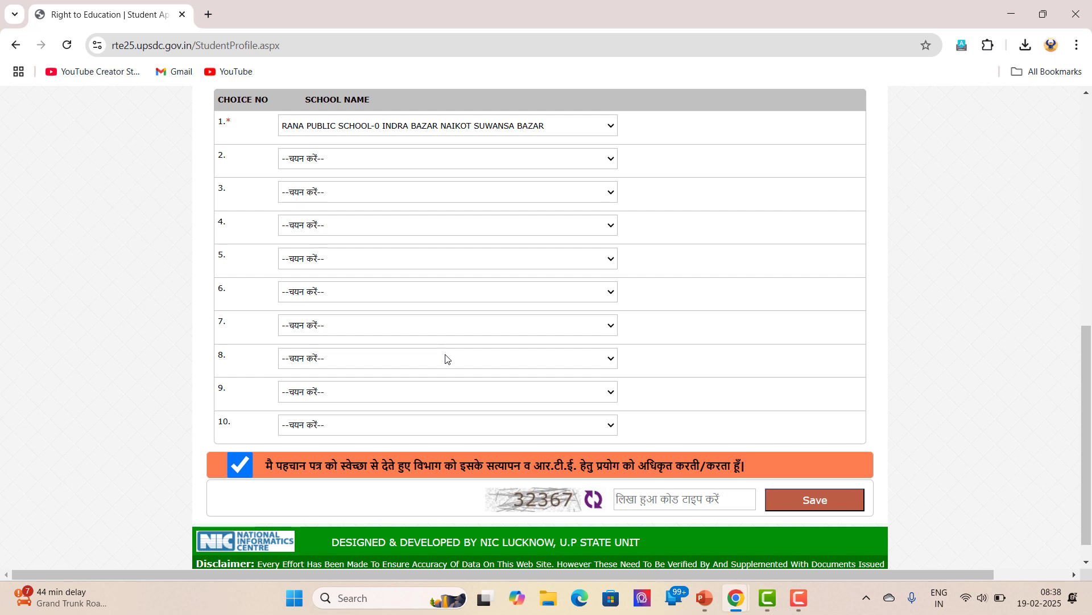
Tick the consent declaration, enter the verification code and save to reach the application preview
left_click(239, 466)
left_click(239, 468)
left_click(709, 501)
type("32367")
left_click(814, 504)
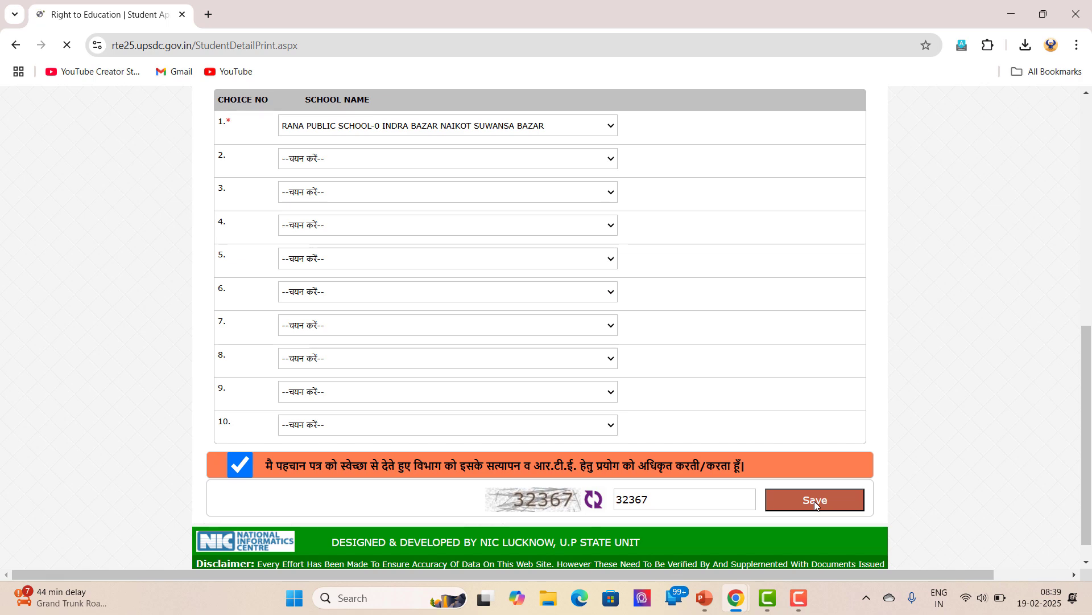
scroll(785, 378, "down", 1)
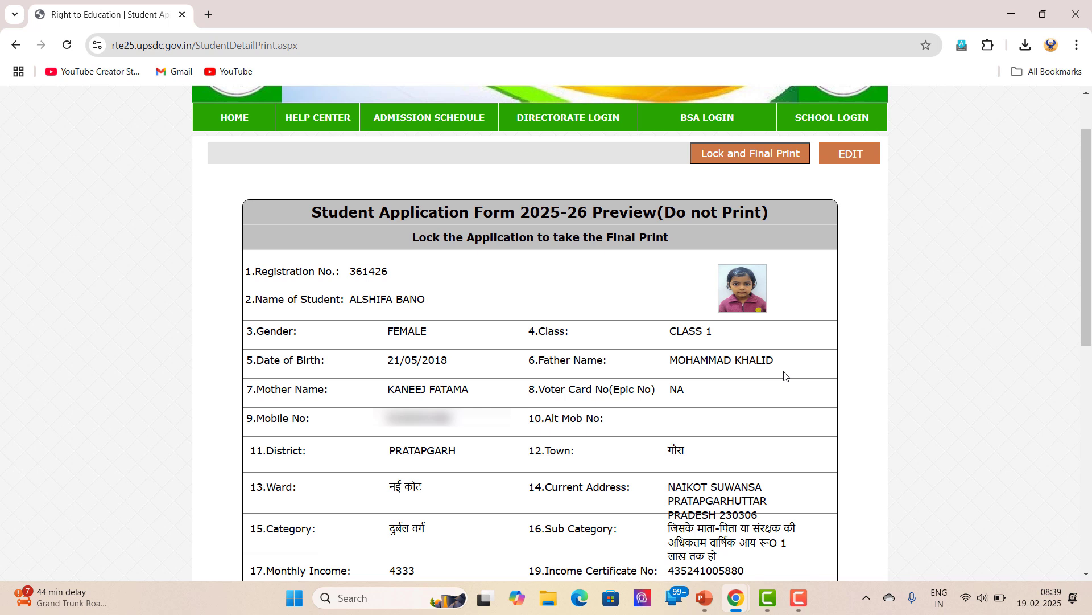
Lock the application and save the Student Application Form 2025-26 final print as a PDF
left_click(756, 152)
left_click(597, 136)
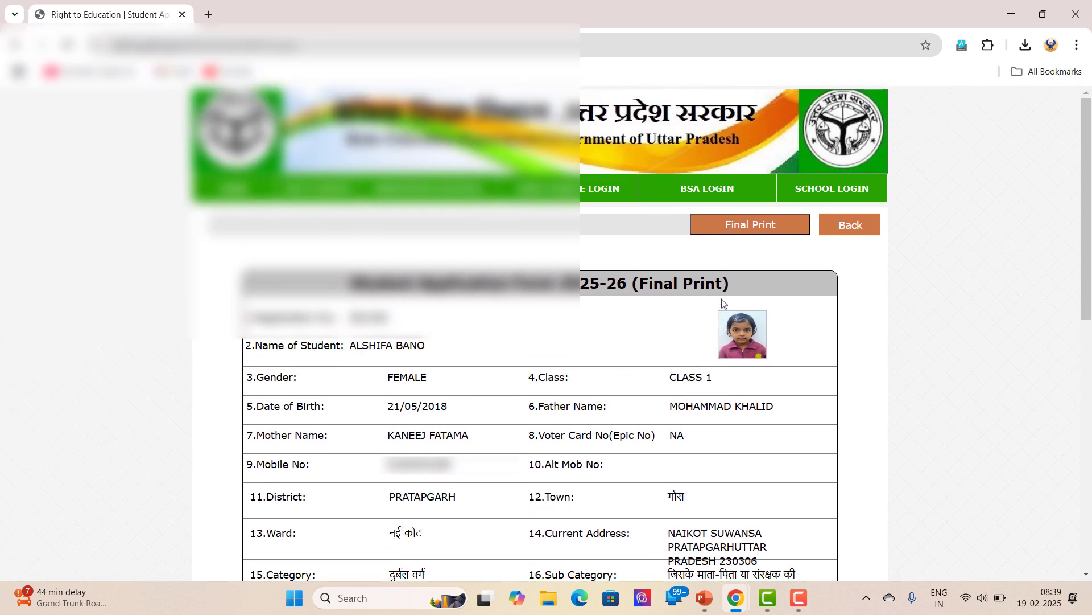
left_click(741, 221)
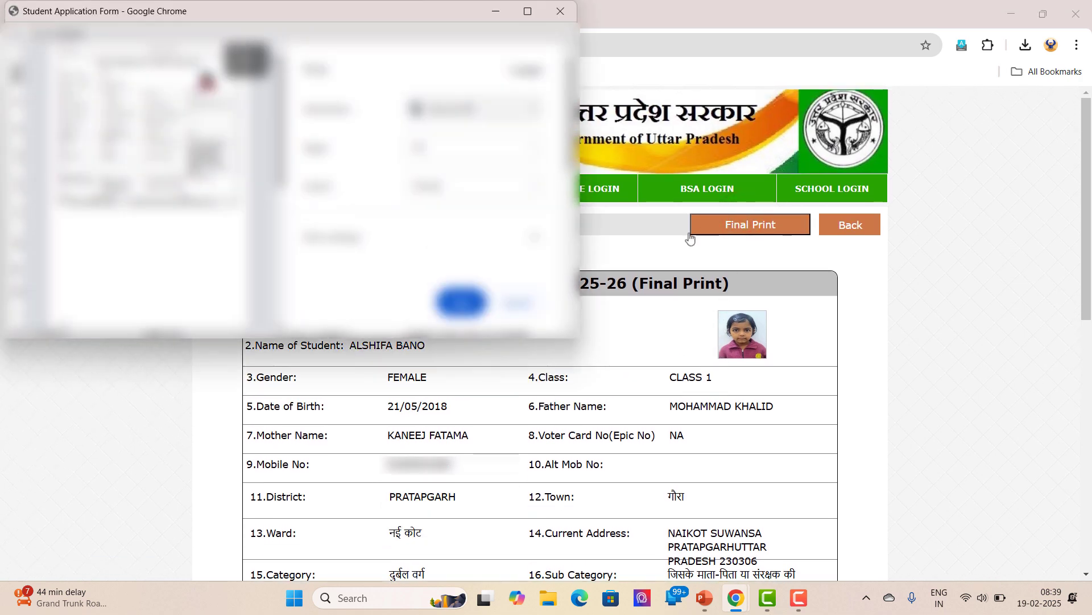
left_click(461, 302)
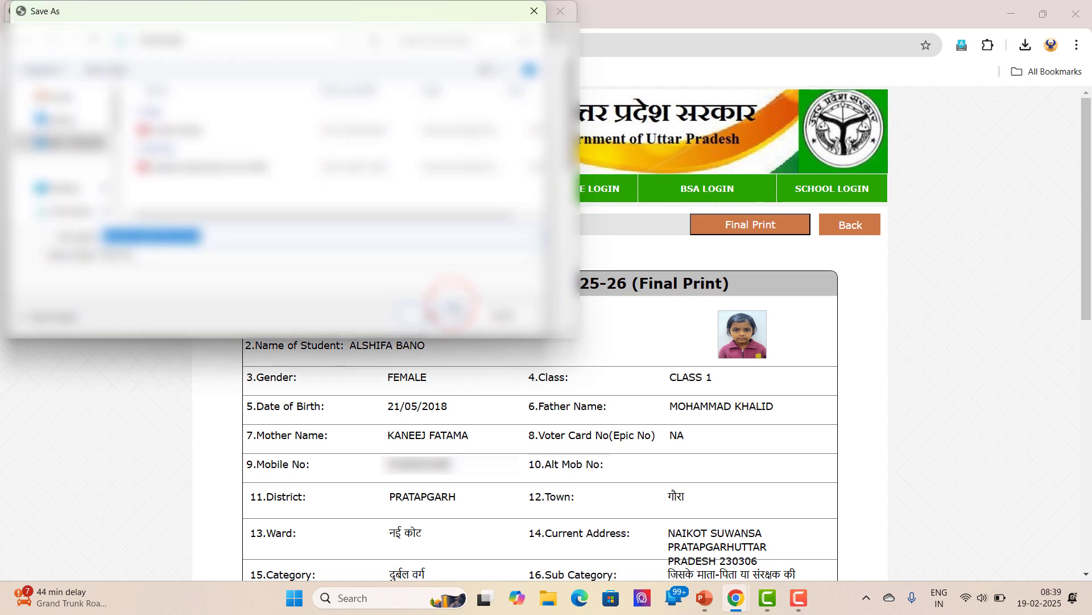
left_click(445, 314)
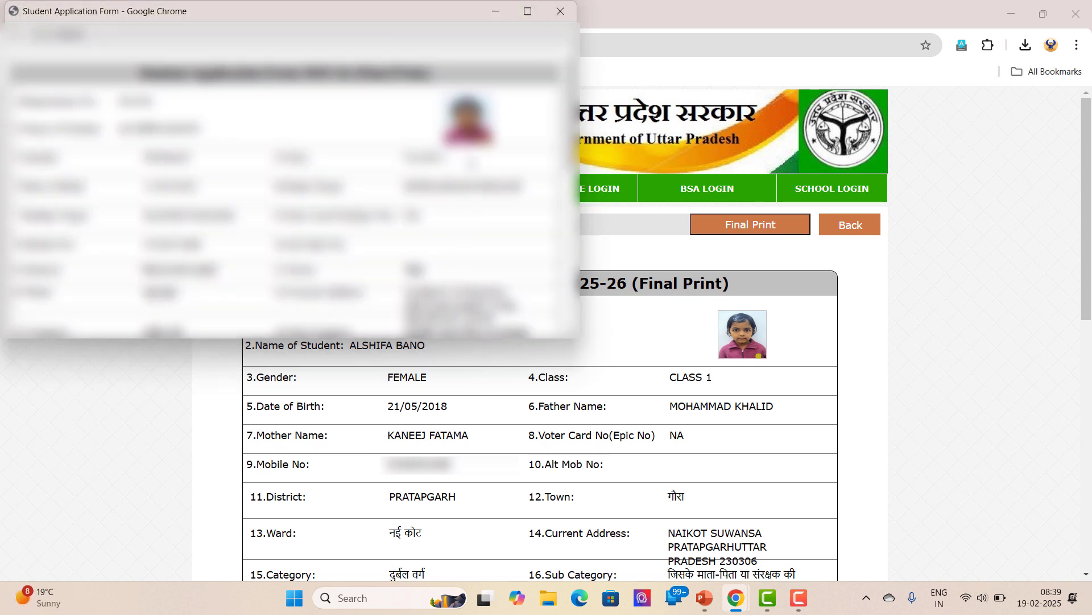
left_click(495, 11)
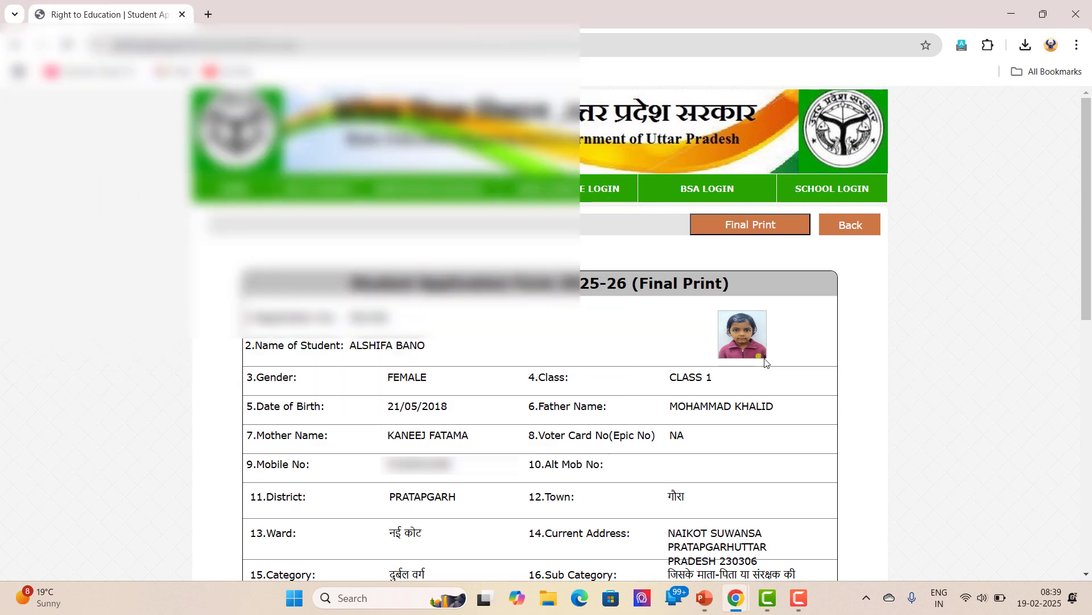
Return to the Student Dashboard, log out to Student Login, and switch to another open application
left_click(851, 228)
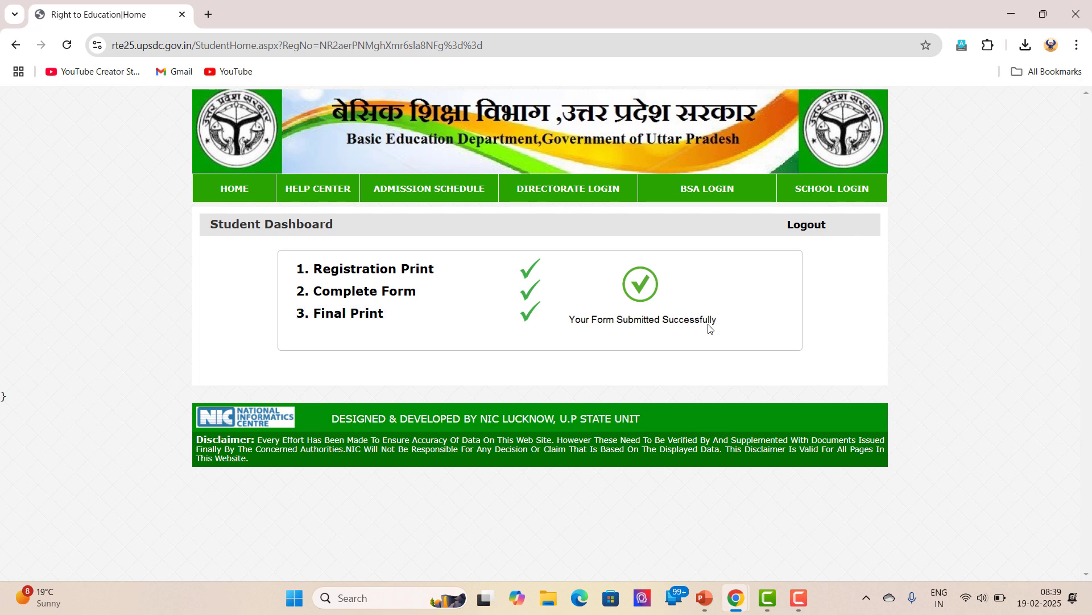
left_click(810, 226)
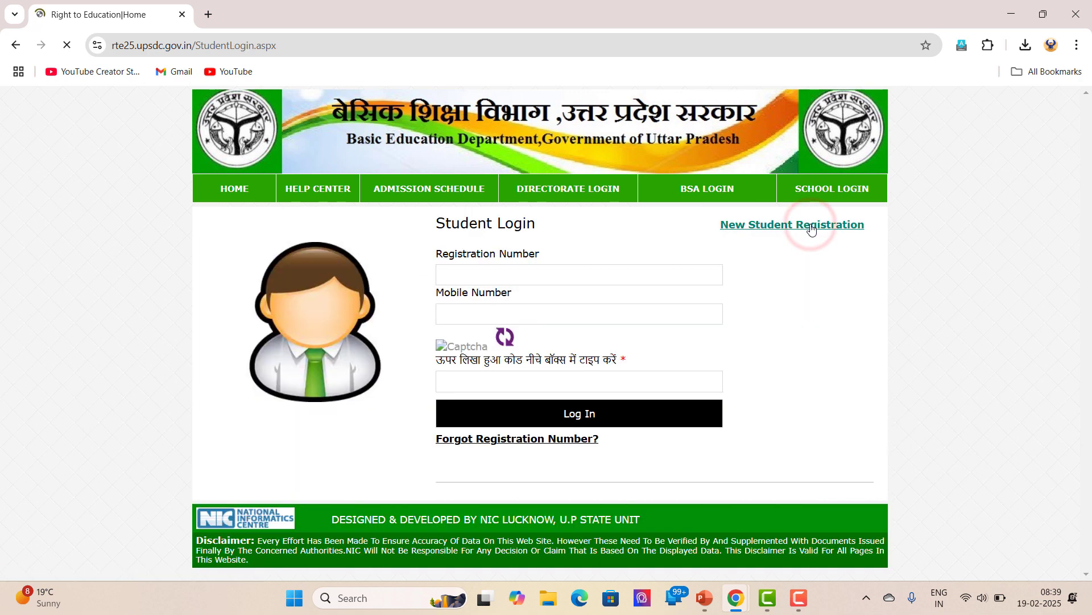
left_click(799, 599)
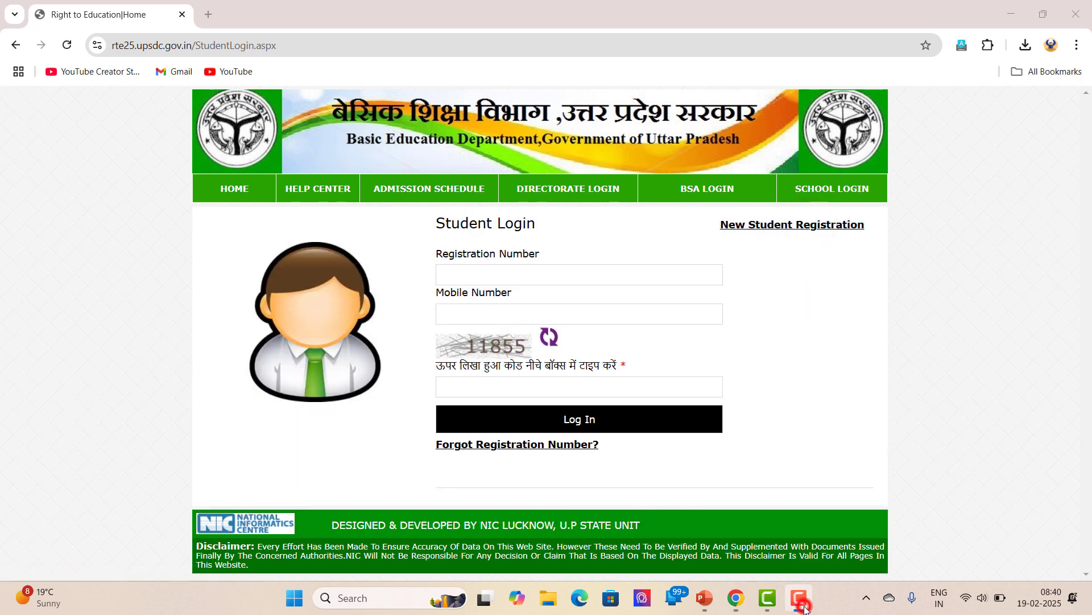